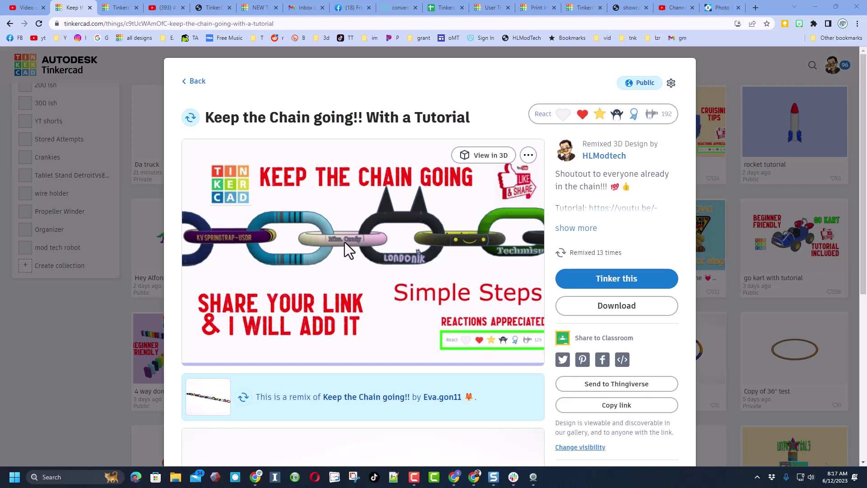
Start a new 3D design and rename it 'Chain Link mdh'.
{"action": "key", "text": "Escape"}
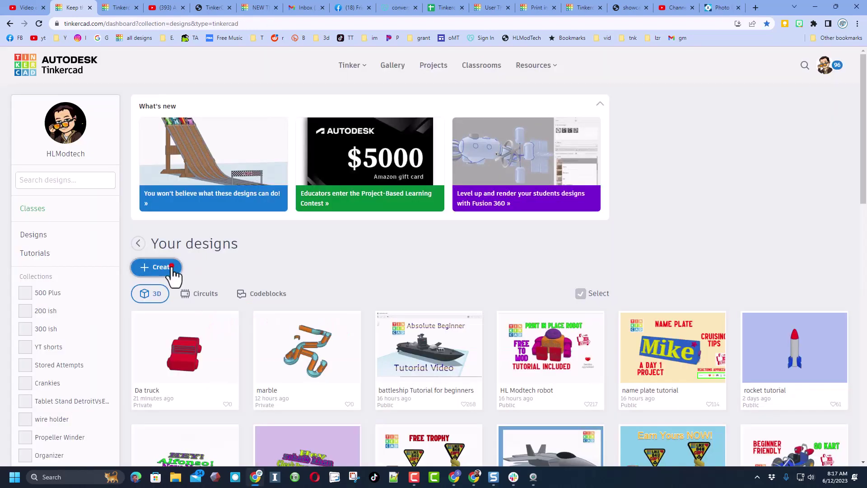
{"action": "left_click", "coordinate": [171, 267]}
{"action": "left_click", "coordinate": [177, 299]}
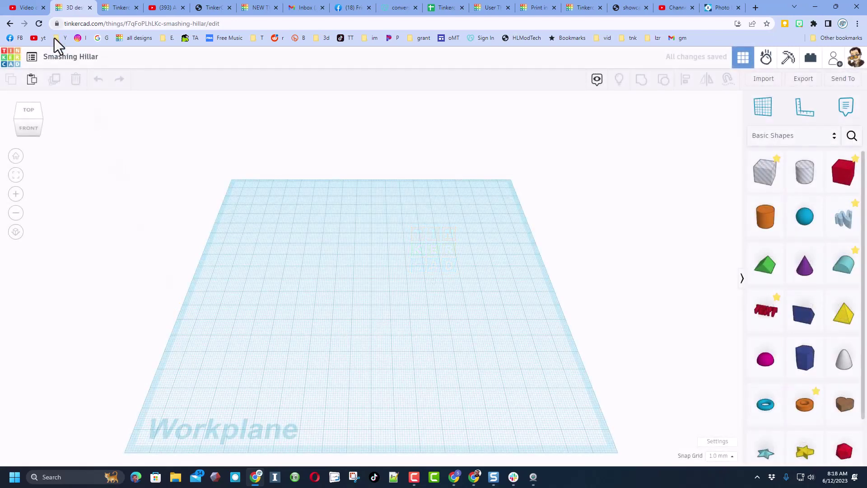
{"action": "left_click", "coordinate": [66, 57]}
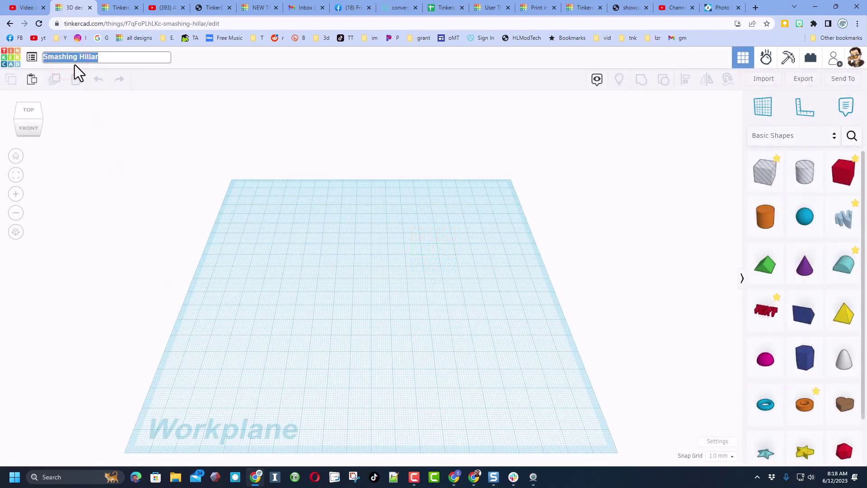
{"action": "type", "text": "Chain Link mdh"}
{"action": "left_click", "coordinate": [279, 222]}
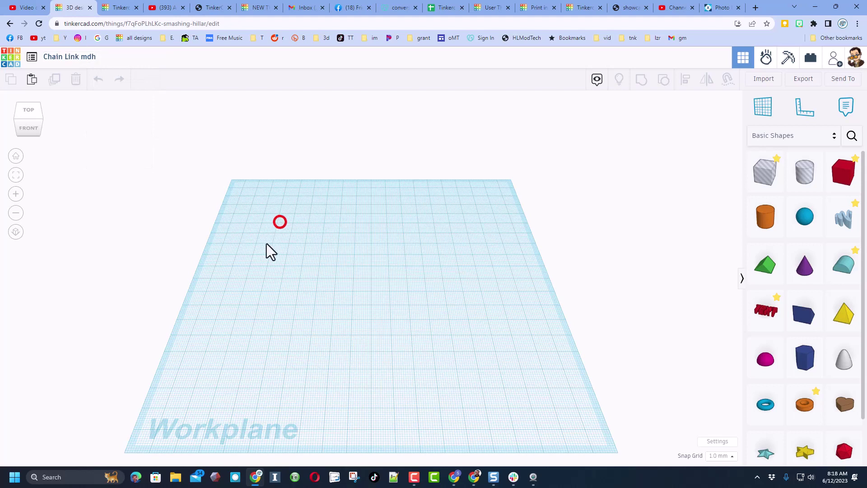
Search the Community shapes for 'bent' and place the Bent Pipe on the workplane.
{"action": "left_click", "coordinate": [852, 136]}
{"action": "type", "text": ";b"}
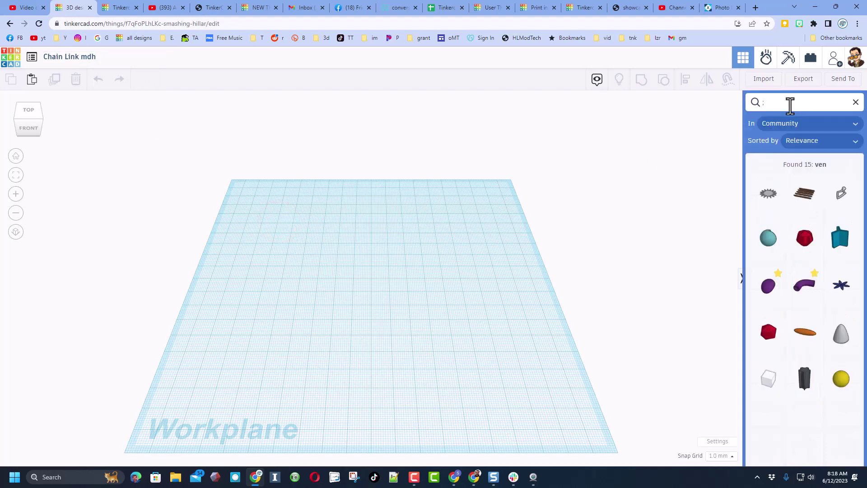
{"action": "key", "text": "BackSpace"}
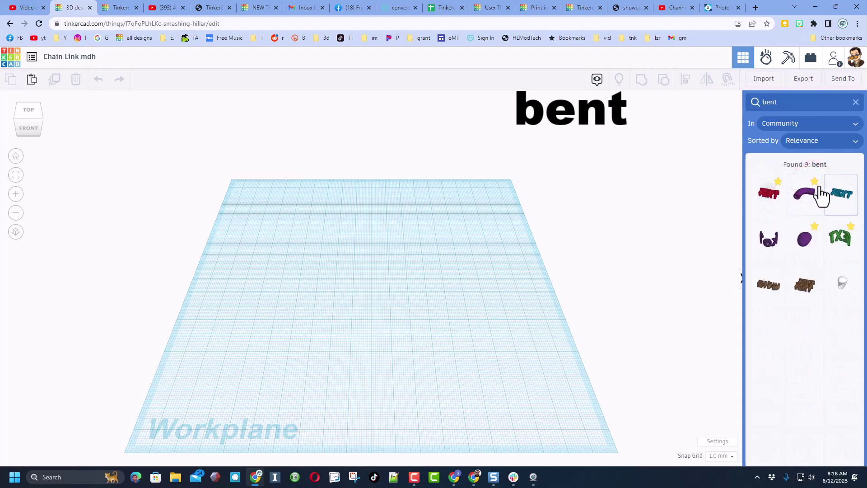
{"action": "left_click_drag", "start_coordinate": [800, 213], "coordinate": [289, 289]}
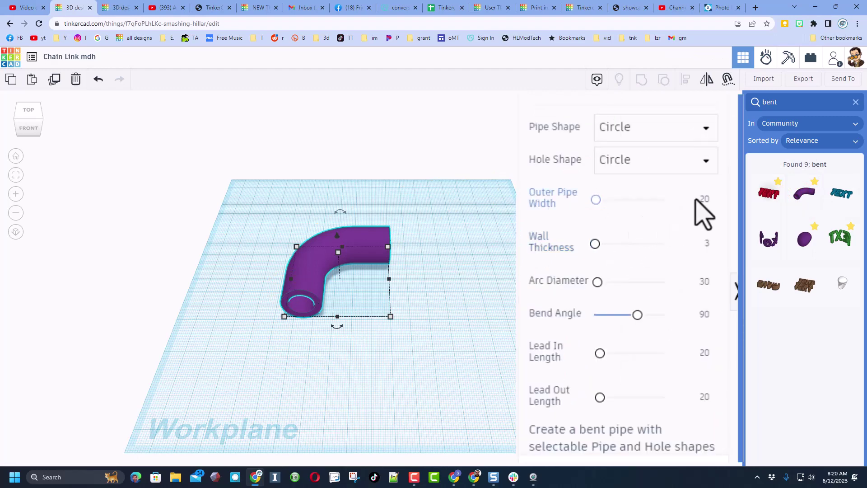
Set the Bent Pipe to outer width 6, arc diameter 18, bend angle 180, lead-in/out 10.
{"action": "left_click", "coordinate": [705, 199]}
{"action": "type", "text": "6"}
{"action": "key", "text": "Return"}
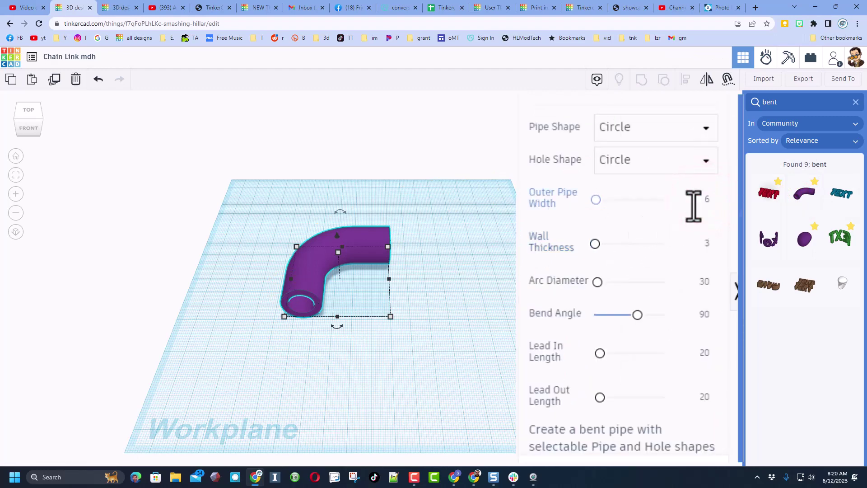
{"action": "left_click", "coordinate": [705, 284]}
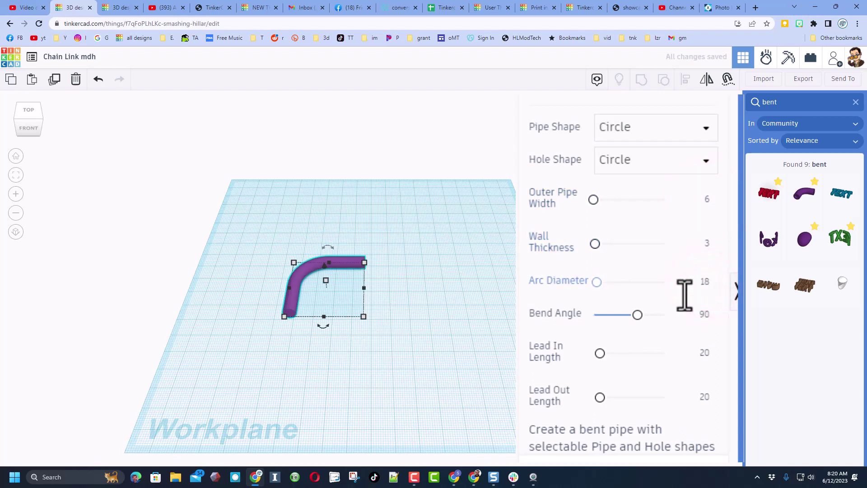
{"action": "type", "text": "18"}
{"action": "key", "text": "Return"}
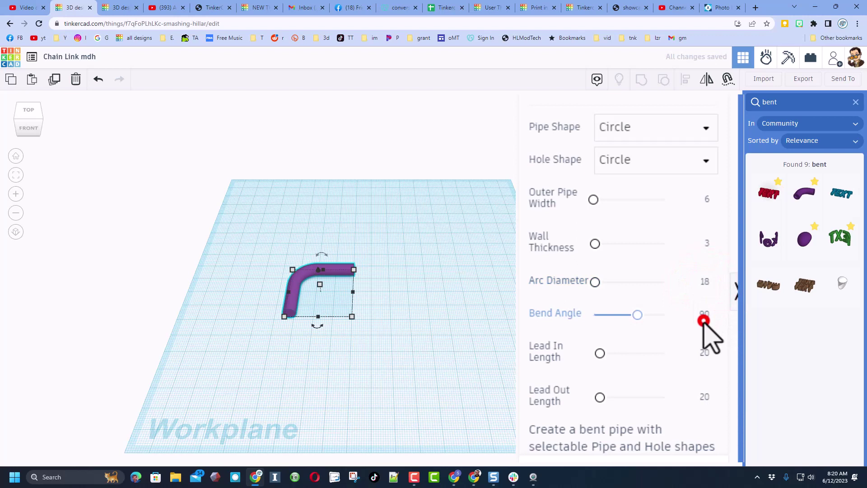
{"action": "left_click", "coordinate": [704, 320]}
{"action": "left_click", "coordinate": [704, 353]}
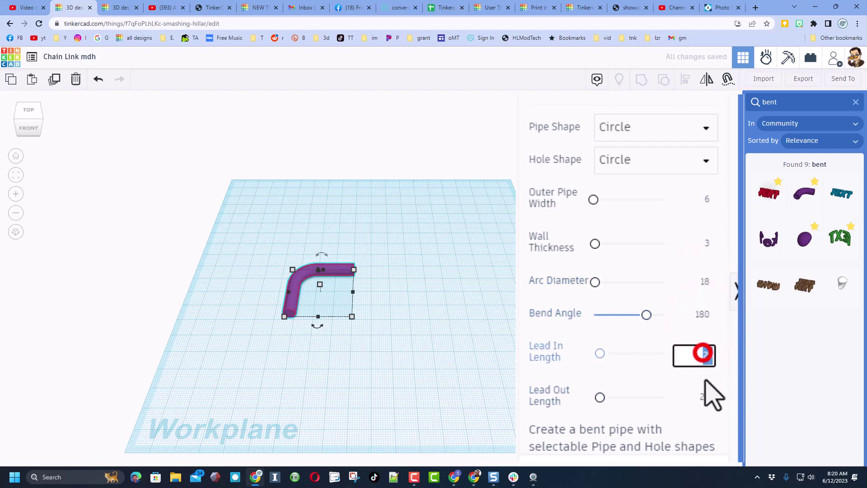
{"action": "type", "text": "10"}
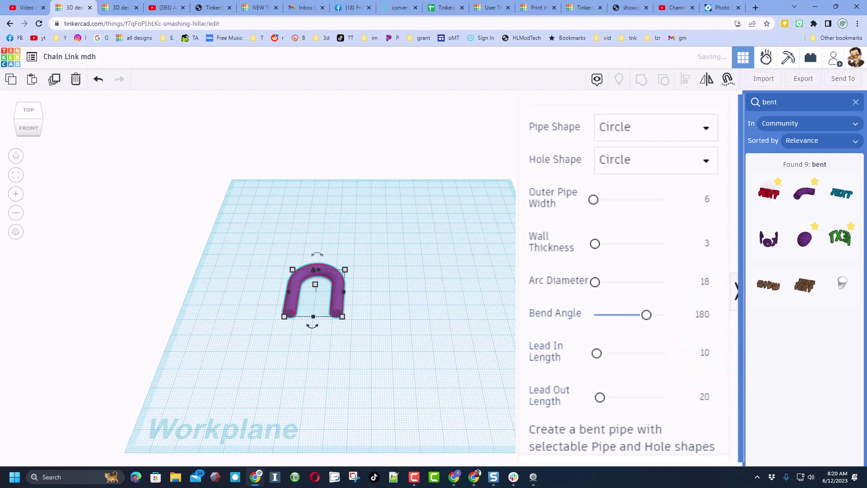
{"action": "left_click", "coordinate": [706, 400]}
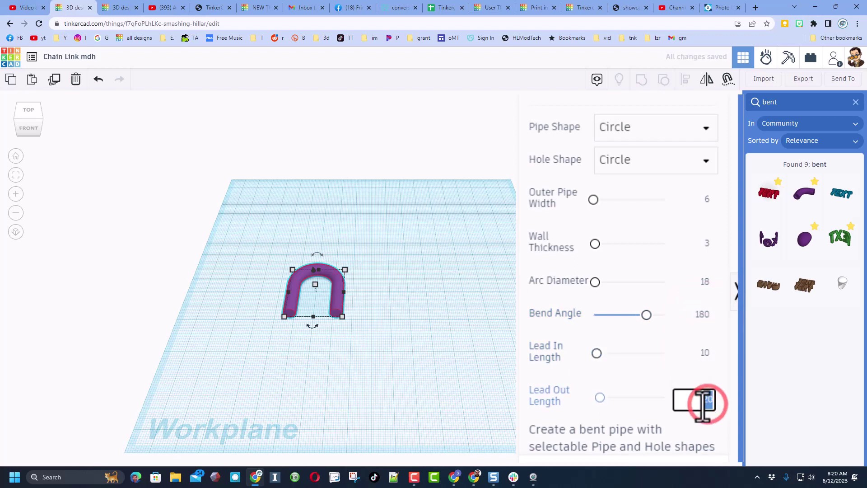
{"action": "type", "text": "10"}
{"action": "key", "text": "Return"}
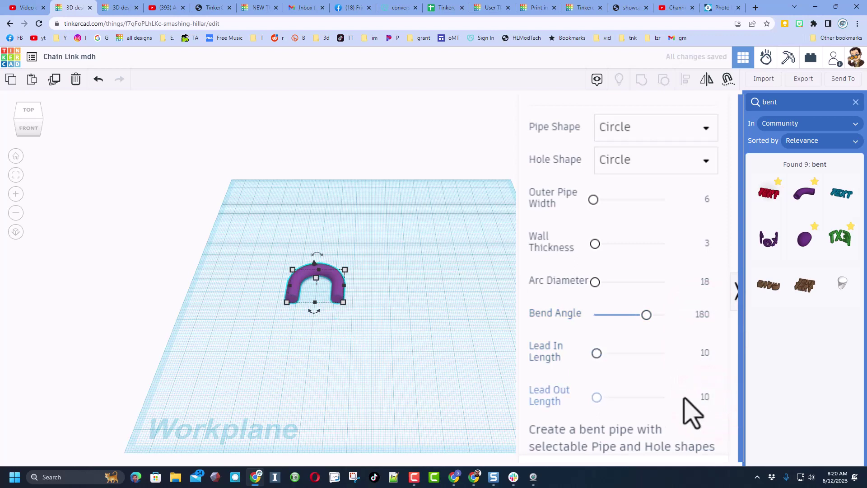
Duplicate the bent pipe, move the copy right, and mirror it upside down.
{"action": "left_click", "coordinate": [343, 315]}
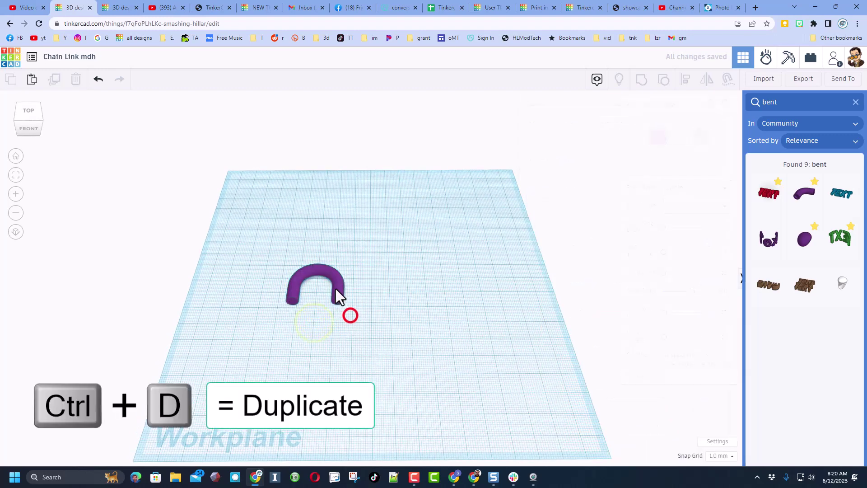
{"action": "left_click", "coordinate": [339, 288]}
{"action": "key", "text": "ctrl+d"}
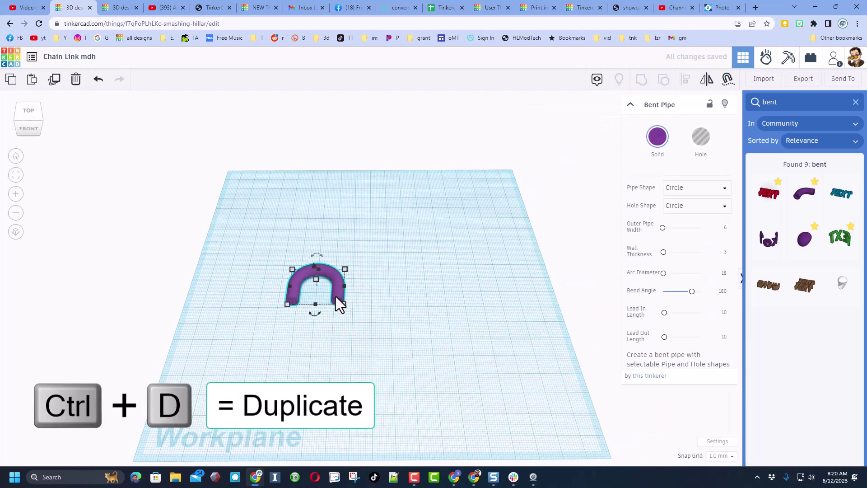
{"action": "left_click_drag", "start_coordinate": [335, 297], "coordinate": [419, 299]}
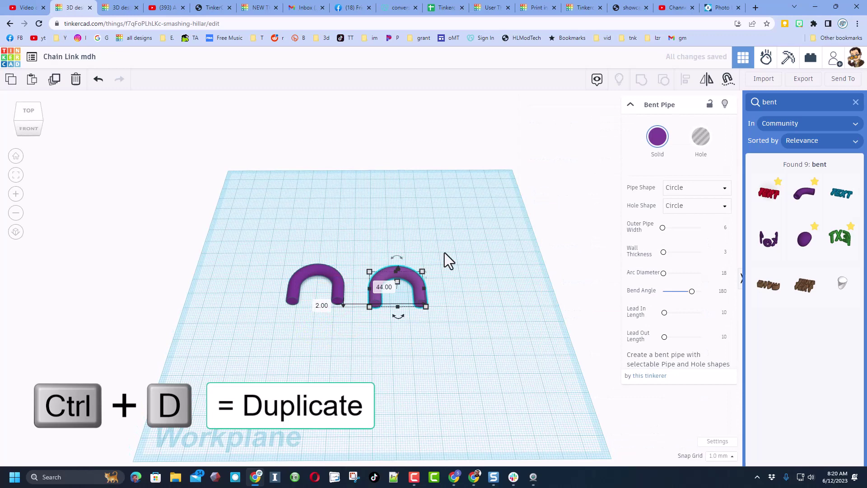
{"action": "left_click", "coordinate": [708, 80]}
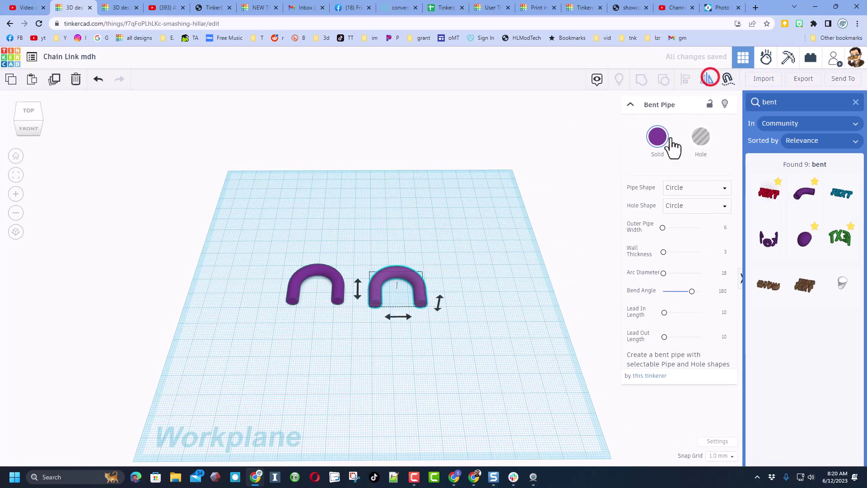
{"action": "left_click", "coordinate": [359, 291]}
Drop the flipped copy onto a temporary workplane on the pipe end, then reset the workplane.
{"action": "left_click", "coordinate": [402, 322]}
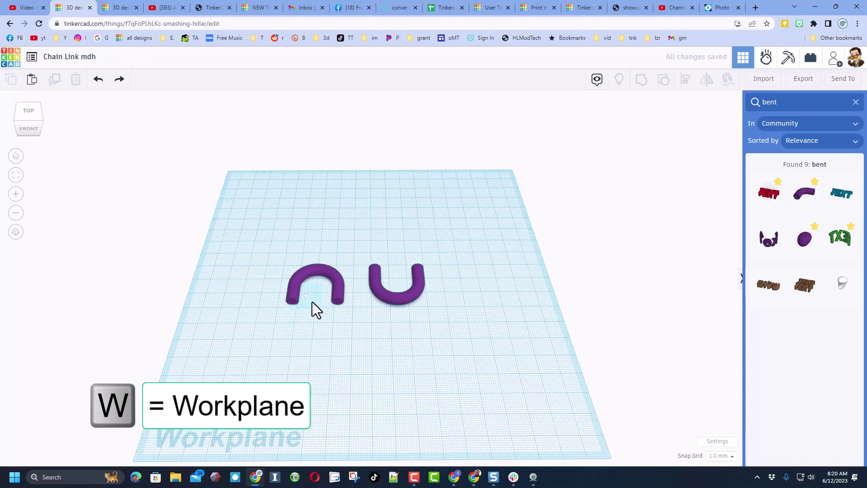
{"action": "left_click", "coordinate": [338, 305]}
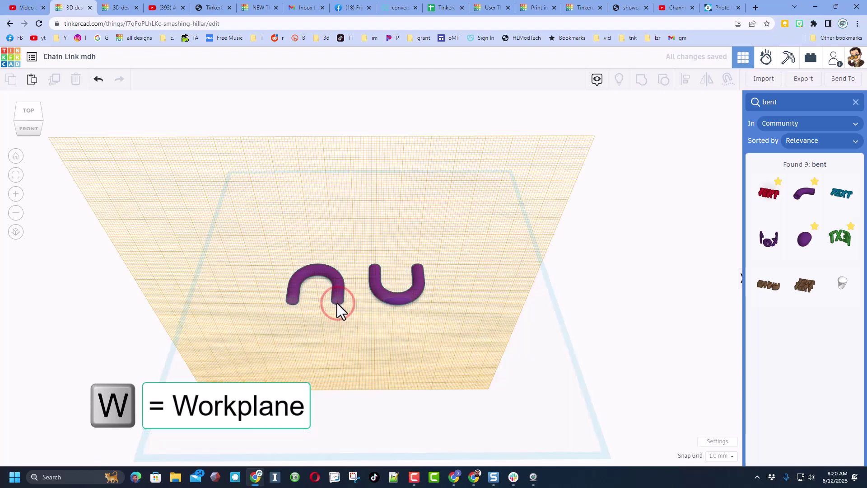
{"action": "key", "text": "d"}
{"action": "left_click", "coordinate": [386, 292]}
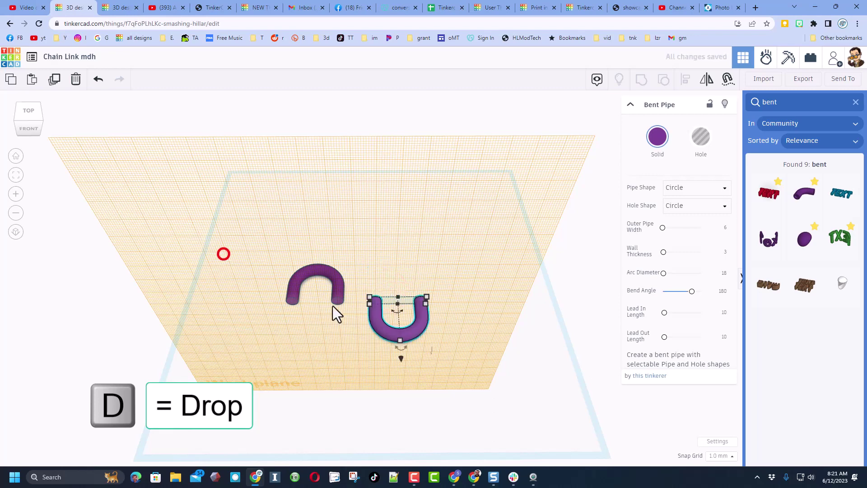
{"action": "left_click", "coordinate": [449, 376]}
{"action": "left_click", "coordinate": [457, 315]}
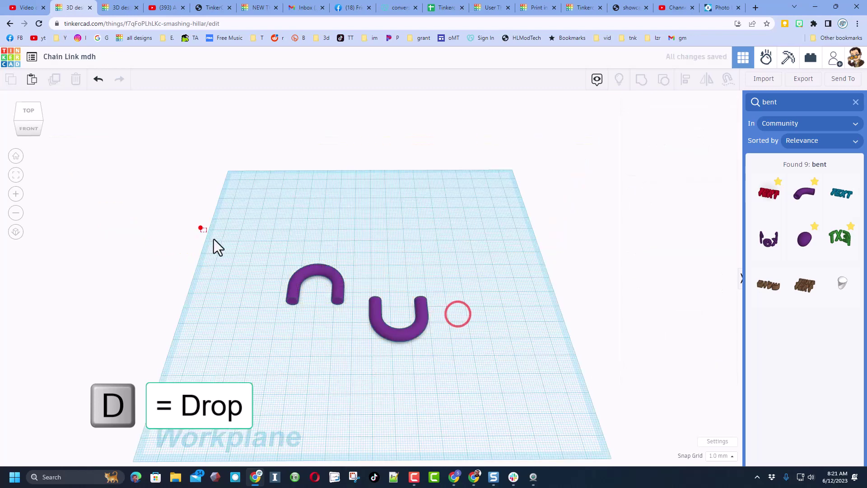
Align the U copy to the ∩ pipe so the two halves form a closed O.
{"action": "left_click_drag", "start_coordinate": [213, 240], "coordinate": [435, 384]}
{"action": "key", "text": "l"}
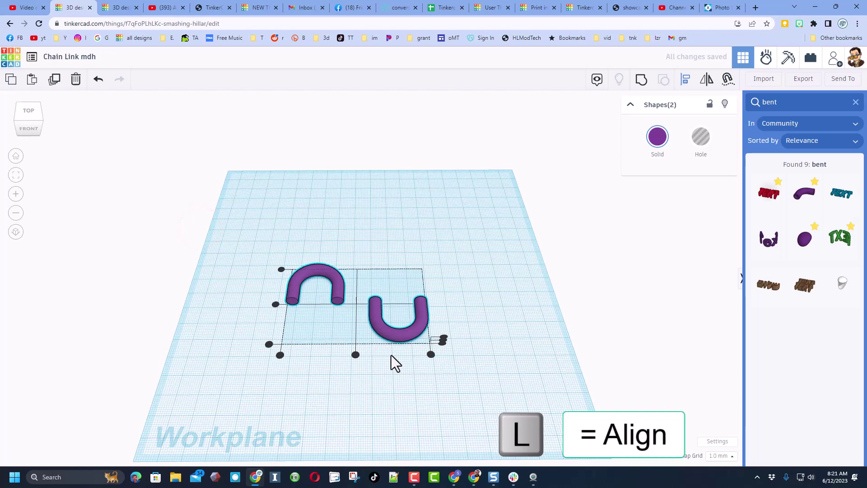
{"action": "left_click", "coordinate": [338, 289]}
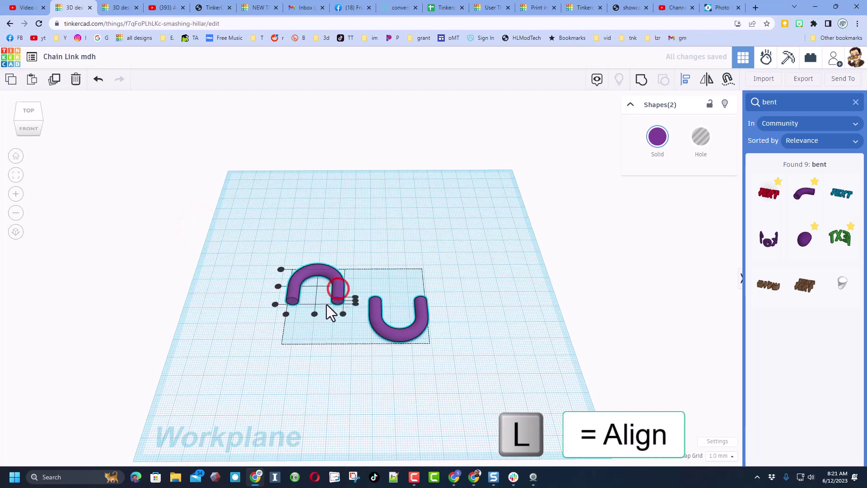
{"action": "left_click", "coordinate": [286, 315]}
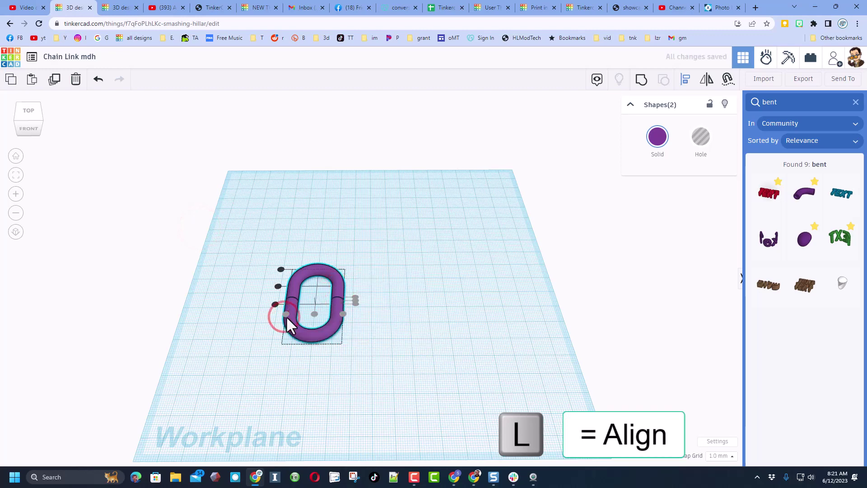
{"action": "key", "text": "ctrl+g"}
{"action": "left_click", "coordinate": [392, 299]}
{"action": "left_click_drag", "start_coordinate": [380, 252], "coordinate": [241, 348]}
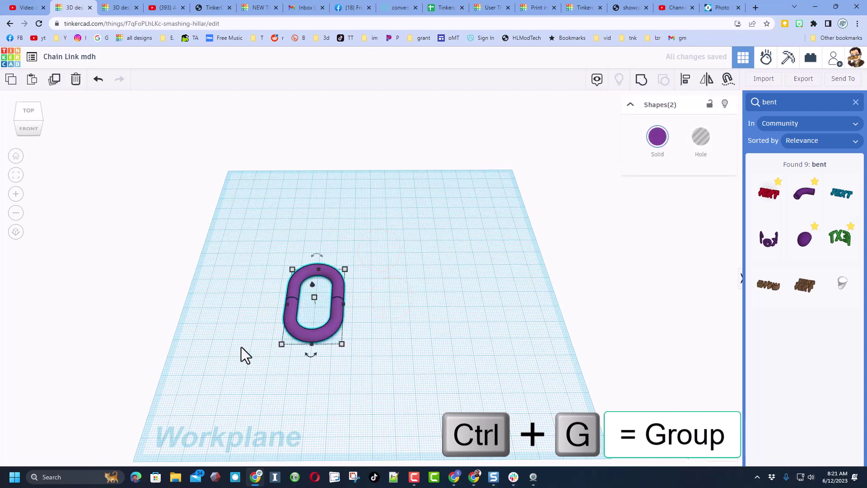
Group the two halves into one link and give it a custom yellow colour (f0f500).
{"action": "key", "text": "ctrl+g"}
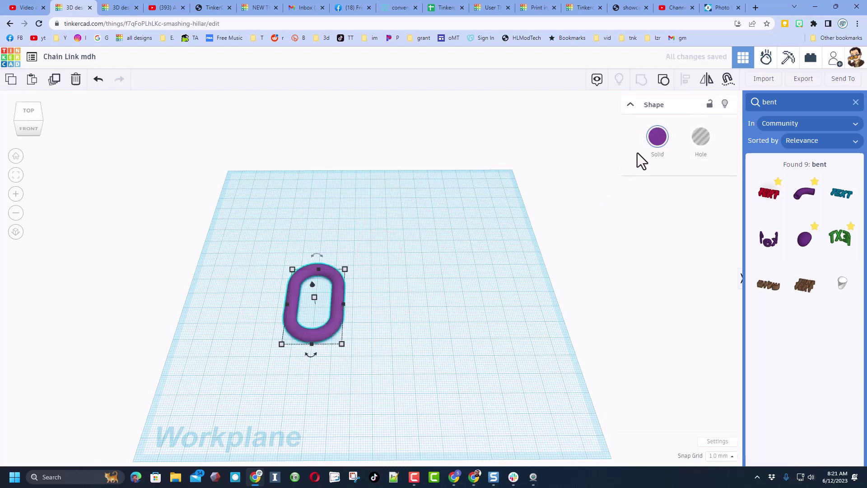
{"action": "left_click", "coordinate": [656, 137]}
{"action": "left_click", "coordinate": [706, 180]}
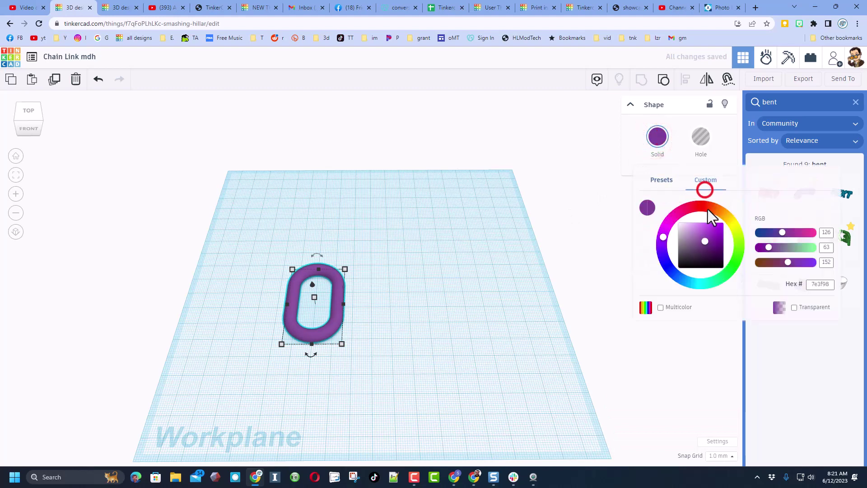
{"action": "left_click", "coordinate": [719, 242]}
{"action": "left_click", "coordinate": [672, 287]}
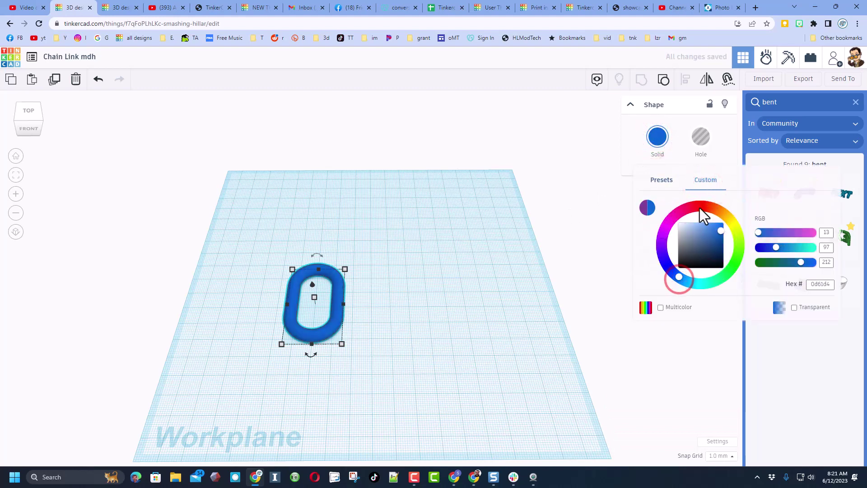
{"action": "left_click", "coordinate": [733, 219]}
{"action": "left_click_drag", "start_coordinate": [706, 262], "coordinate": [723, 230]}
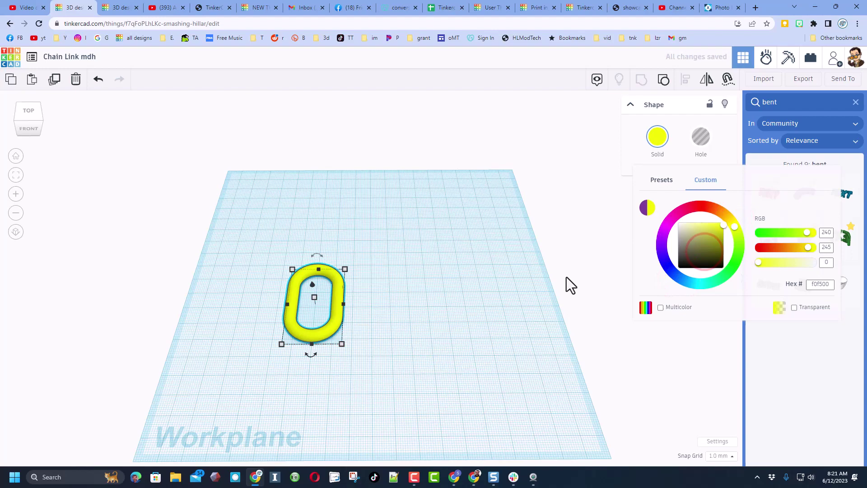
{"action": "left_click", "coordinate": [536, 283]}
{"action": "mouse_move", "coordinate": [473, 299]}
{"action": "right_mouse_down"}
{"action": "mouse_move", "coordinate": [393, 286]}
{"action": "mouse_move", "coordinate": [478, 344]}
{"action": "mouse_move", "coordinate": [401, 282]}
{"action": "mouse_move", "coordinate": [378, 302]}
{"action": "mouse_move", "coordinate": [334, 292]}
{"action": "right_mouse_up"}
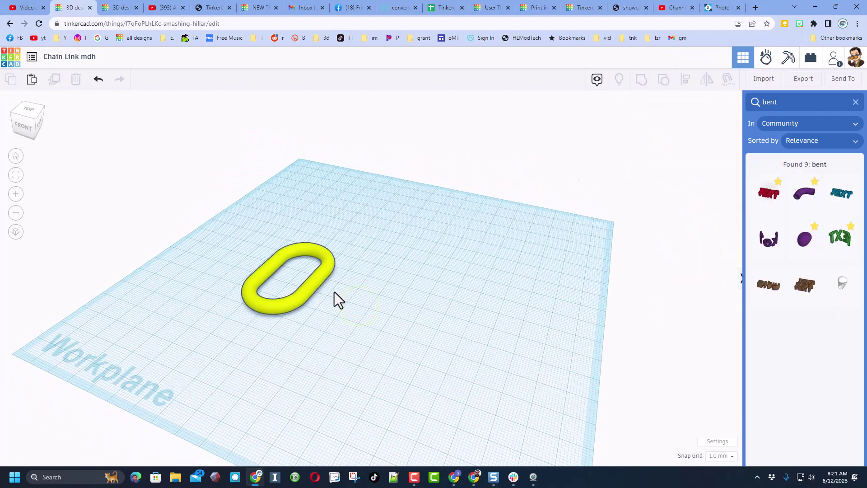
Duplicate the yellow chain link, move the copy right, and make it a hole.
{"action": "left_click", "coordinate": [303, 296]}
{"action": "key", "text": "ctrl+d"}
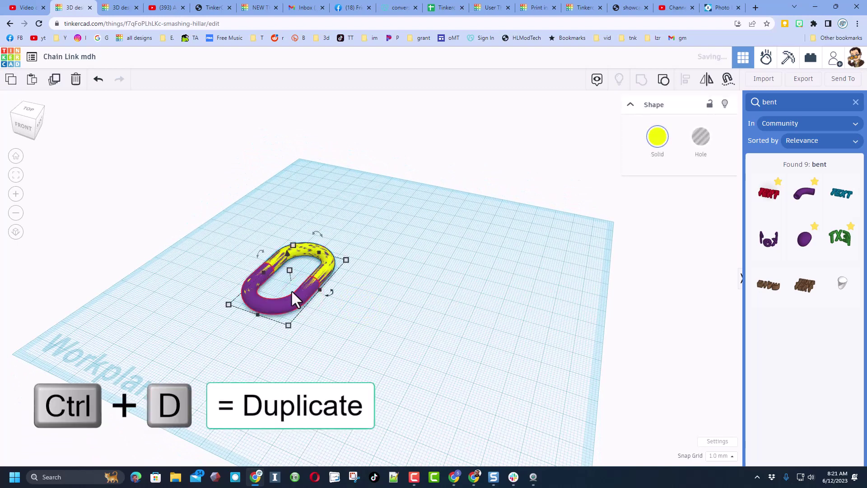
{"action": "left_click_drag", "start_coordinate": [305, 292], "coordinate": [465, 286]}
{"action": "left_click", "coordinate": [483, 309]}
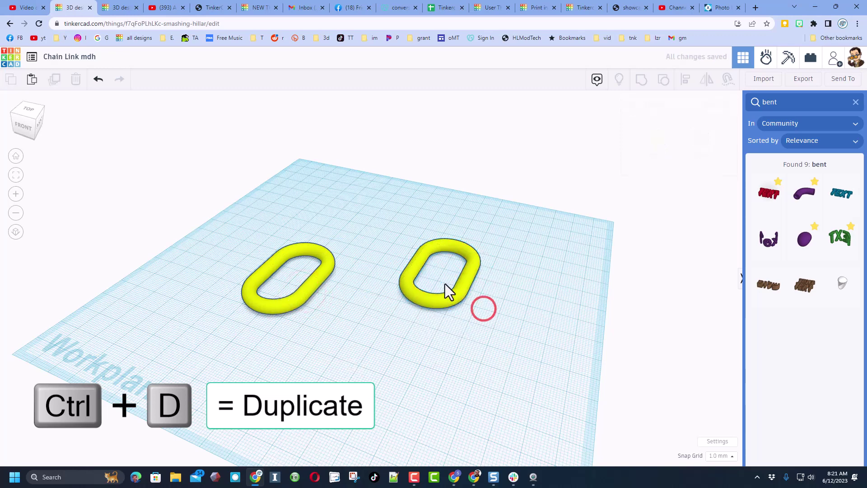
{"action": "left_click", "coordinate": [451, 288]}
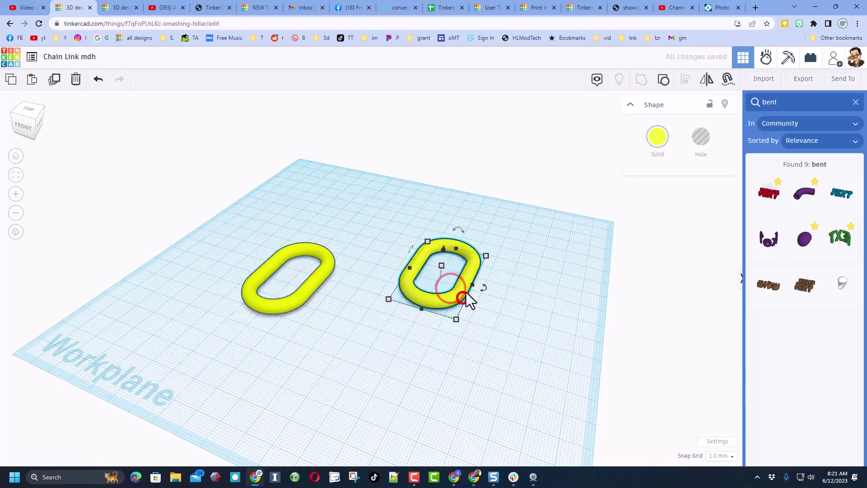
{"action": "left_click", "coordinate": [693, 139]}
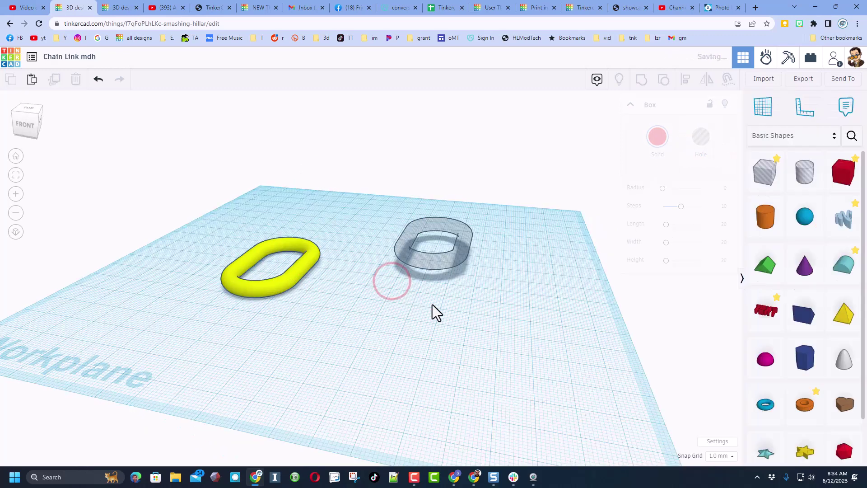
{"action": "right_click_drag", "start_coordinate": [497, 316], "coordinate": [552, 323]}
Add a Box shape to the workplane beside the hole link.
{"action": "left_click_drag", "start_coordinate": [843, 171], "coordinate": [507, 274]}
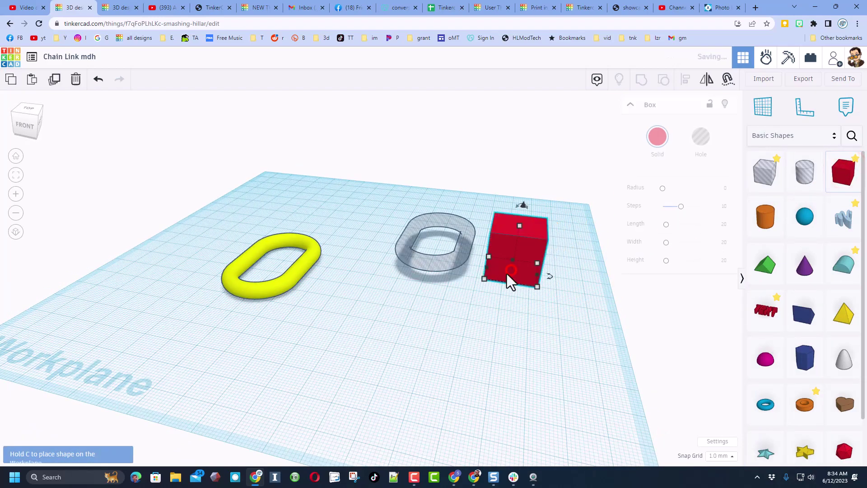
{"action": "left_click", "coordinate": [263, 293]}
{"action": "left_click", "coordinate": [279, 308]}
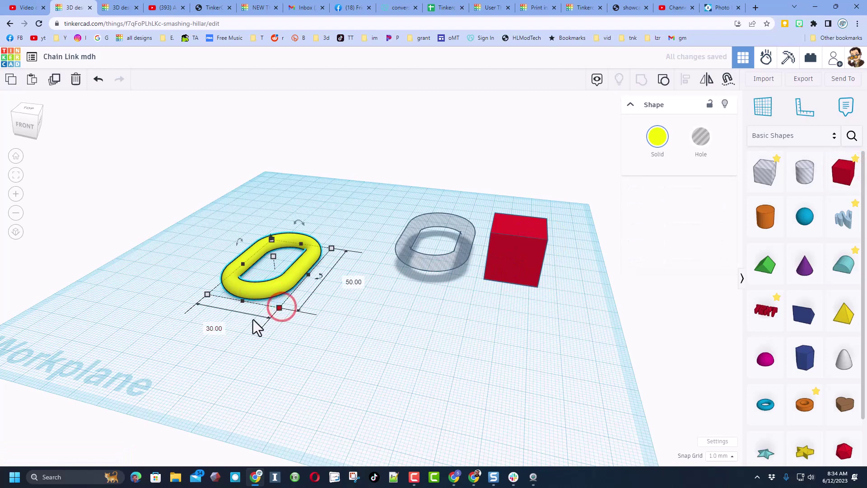
{"action": "left_click", "coordinate": [517, 276]}
{"action": "left_click", "coordinate": [485, 281]}
Size the red box to 40 × 60 mm with a height of 15.
{"action": "left_click", "coordinate": [509, 307]}
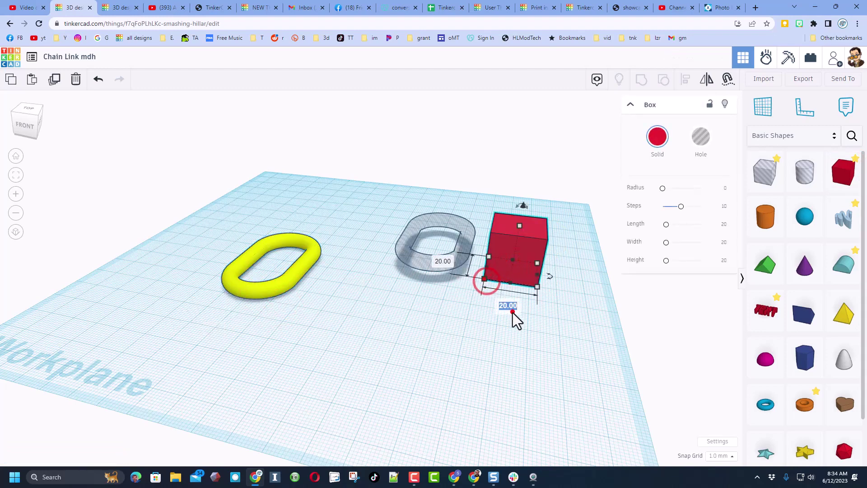
{"action": "type", "text": "40"}
{"action": "key", "text": "Return"}
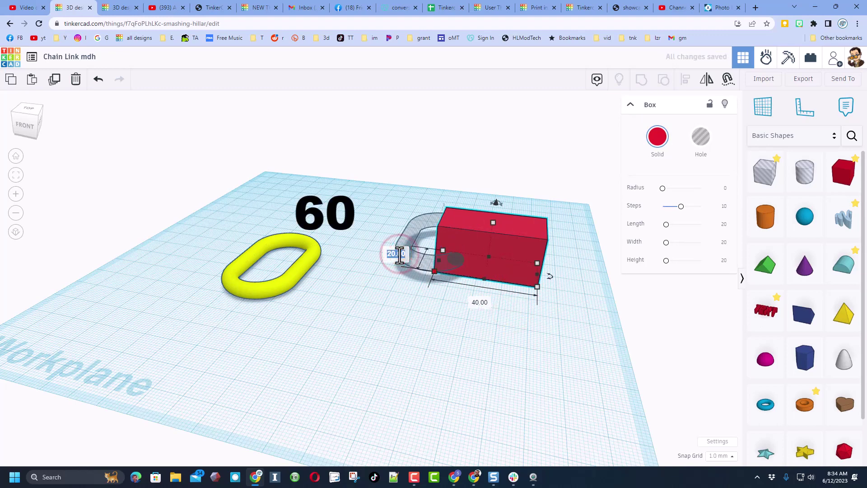
{"action": "left_click", "coordinate": [399, 254]}
{"action": "type", "text": "60"}
{"action": "key", "text": "Return"}
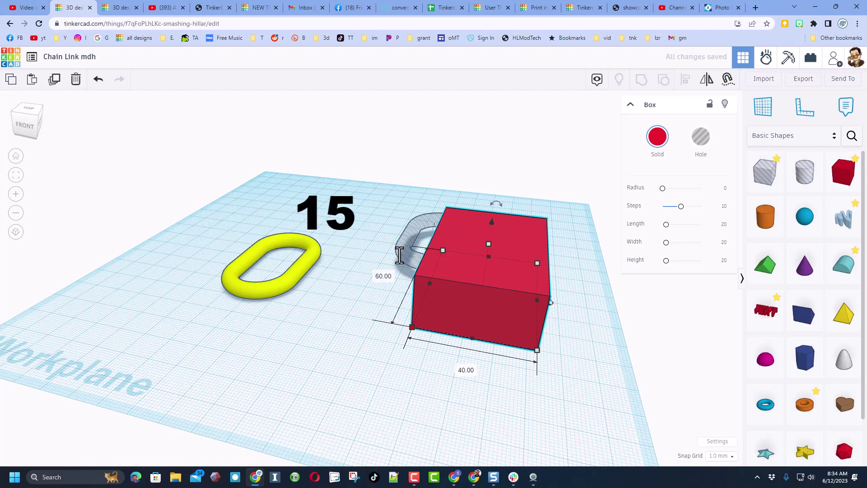
{"action": "left_click", "coordinate": [488, 245]}
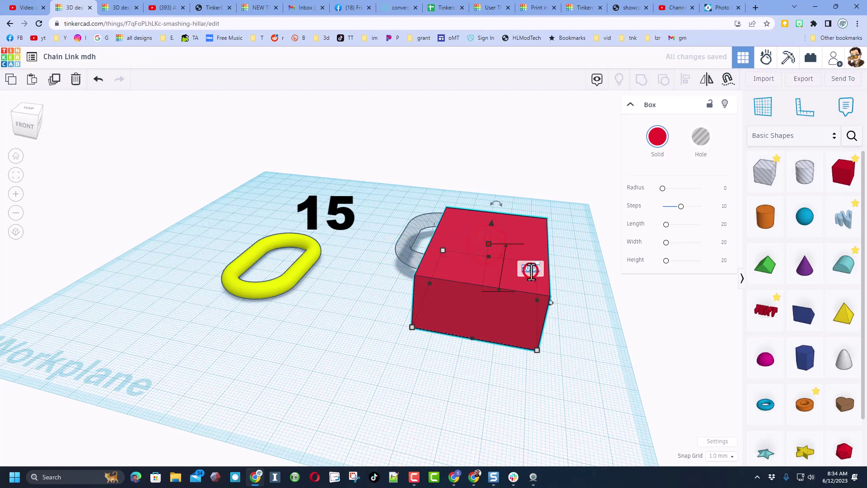
{"action": "type", "text": "15"}
{"action": "key", "text": "Return"}
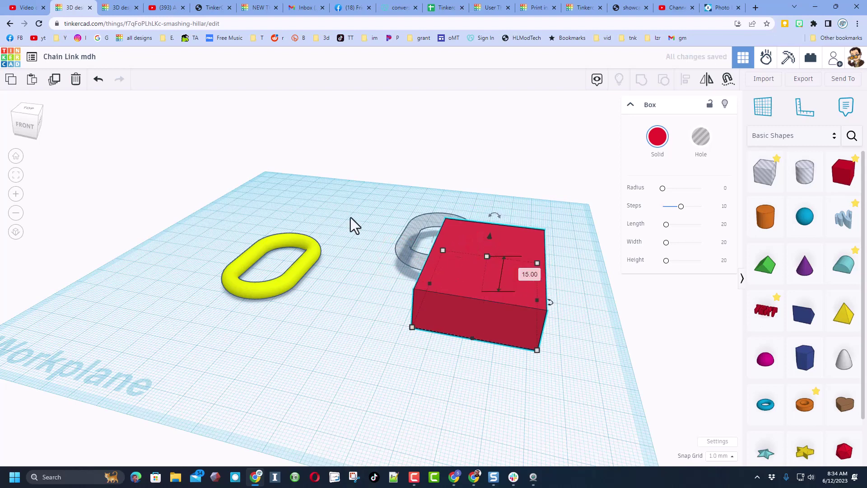
Centre-align the hole link inside the red box, using the box as reference.
{"action": "left_click", "coordinate": [324, 198]}
{"action": "left_click_drag", "start_coordinate": [389, 145], "coordinate": [495, 335]}
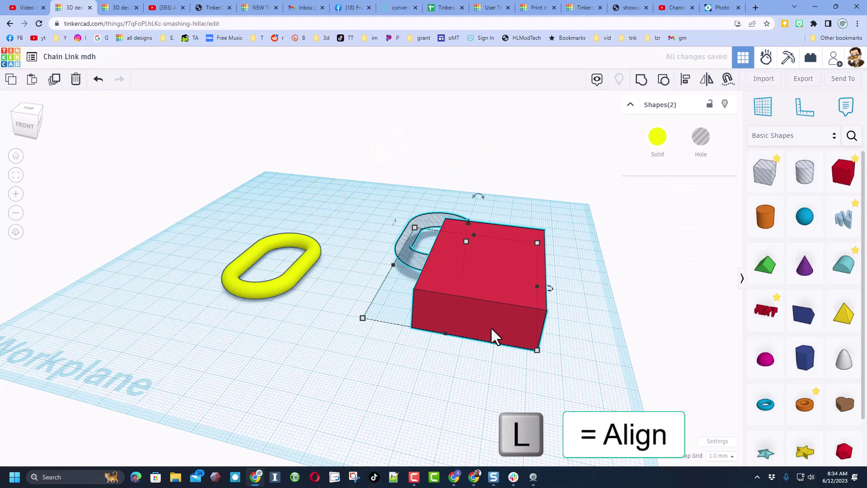
{"action": "key", "text": "l"}
{"action": "left_click", "coordinate": [469, 274]}
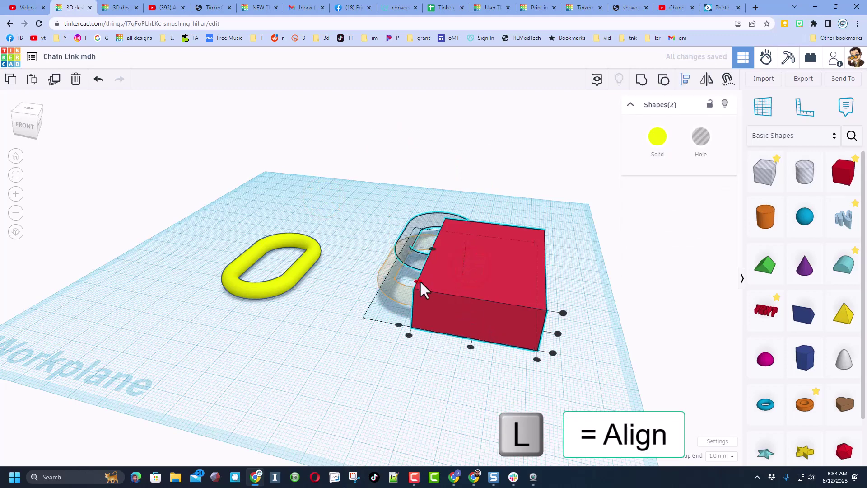
{"action": "left_click", "coordinate": [471, 346]}
{"action": "left_click", "coordinate": [471, 348]}
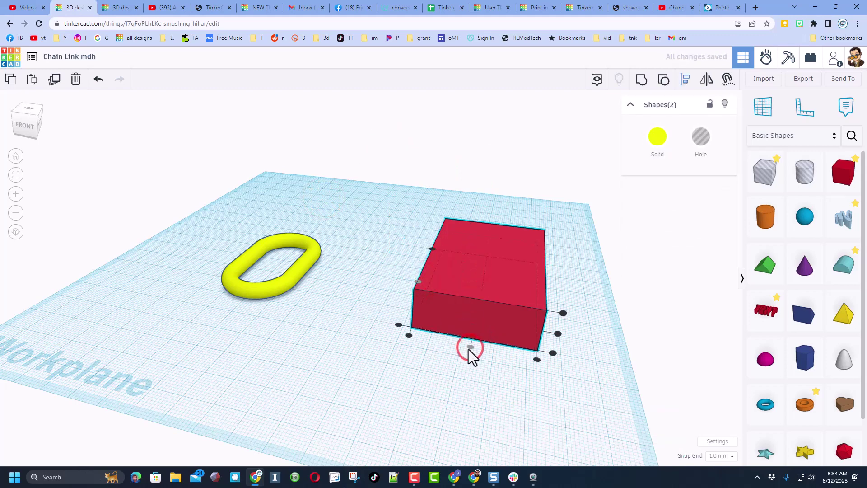
{"action": "mouse_move", "coordinate": [556, 348]}
{"action": "right_mouse_down"}
{"action": "mouse_move", "coordinate": [565, 335]}
{"action": "mouse_move", "coordinate": [524, 334]}
{"action": "mouse_move", "coordinate": [553, 341]}
{"action": "right_mouse_up"}
{"action": "left_click", "coordinate": [549, 335]}
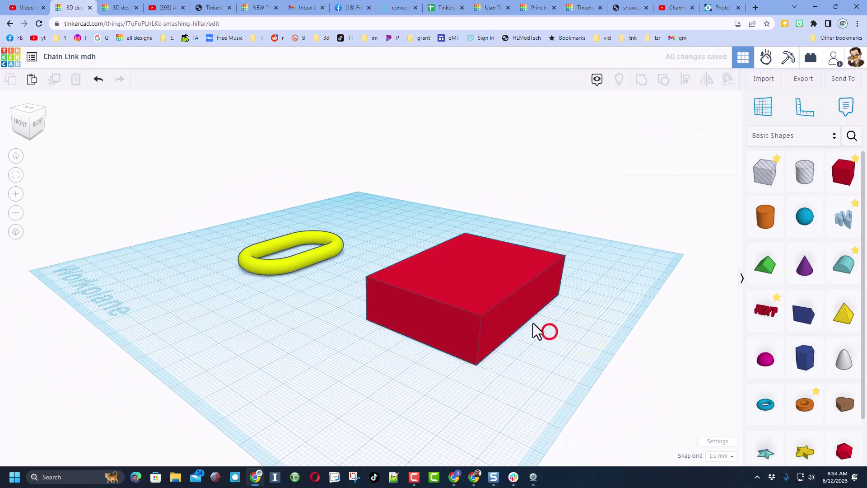
Colour the box green and group it with the link-shaped hole.
{"action": "left_click", "coordinate": [542, 329]}
{"action": "left_click", "coordinate": [656, 144]}
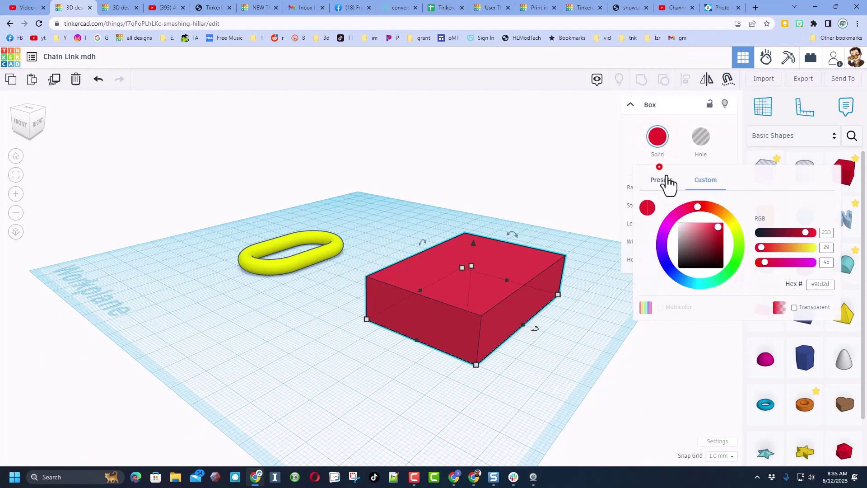
{"action": "left_click", "coordinate": [664, 180]}
{"action": "left_click", "coordinate": [694, 219]}
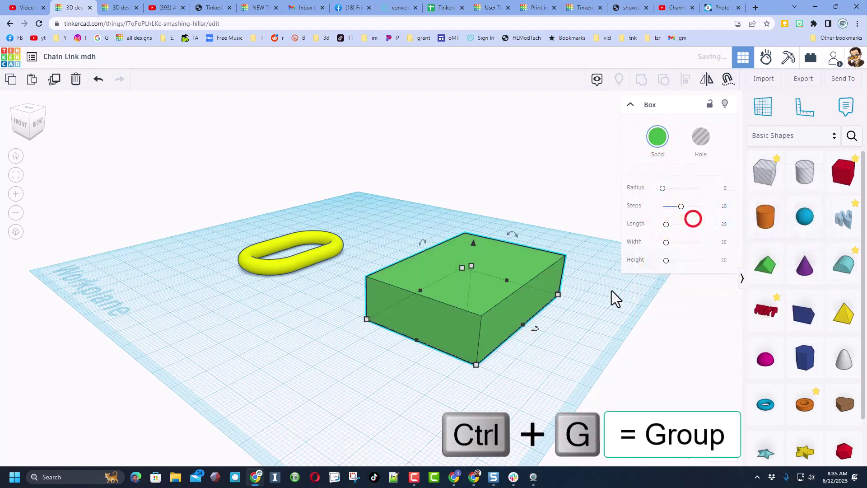
{"action": "left_click", "coordinate": [616, 298]}
{"action": "left_click_drag", "start_coordinate": [562, 216], "coordinate": [458, 296]}
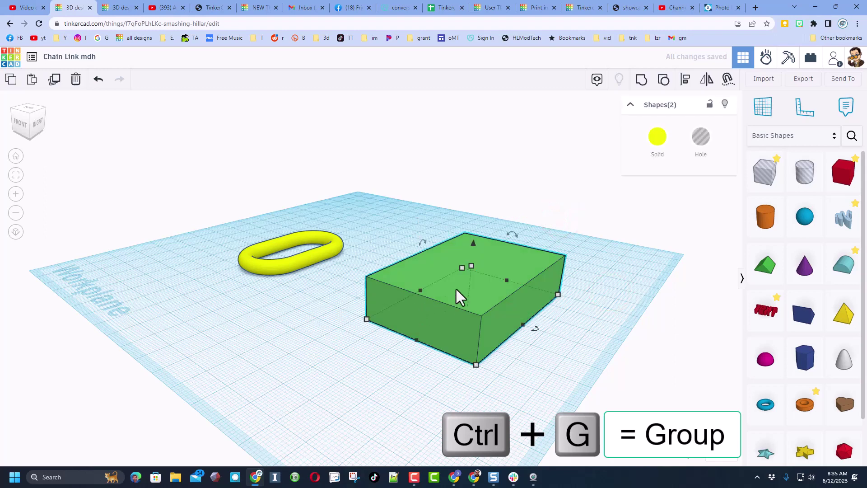
{"action": "key", "text": "ctrl+g"}
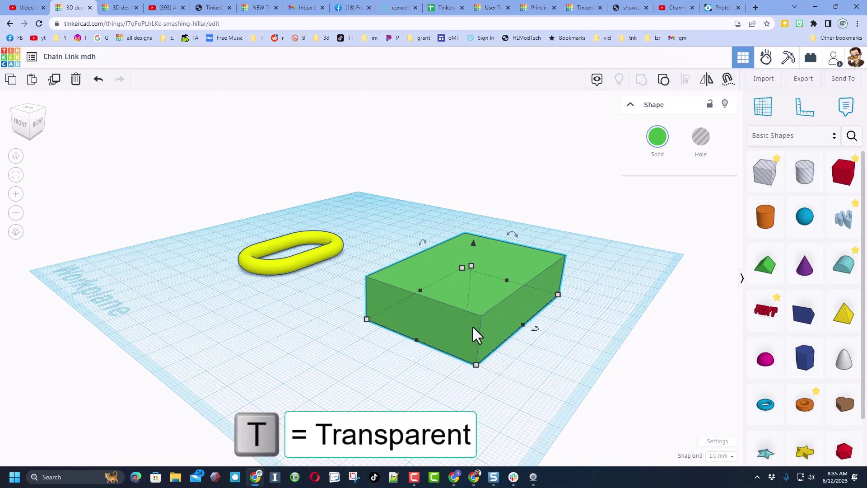
Make the grouped block transparent, turn it into a hole, and move it toward the back.
{"action": "key", "text": "t"}
{"action": "right_click_drag", "start_coordinate": [475, 353], "coordinate": [498, 338]}
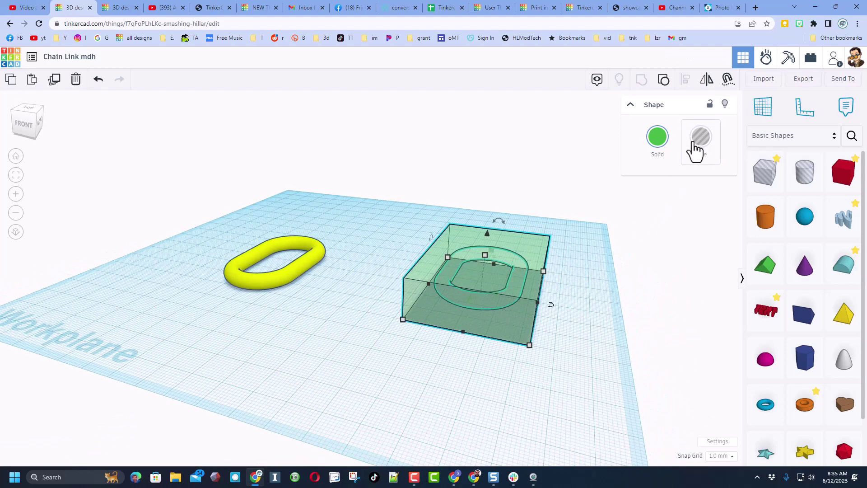
{"action": "left_click", "coordinate": [700, 137]}
{"action": "left_click", "coordinate": [597, 280]}
{"action": "left_click_drag", "start_coordinate": [493, 316], "coordinate": [422, 248]}
{"action": "left_click", "coordinate": [390, 292]}
{"action": "right_click_drag", "start_coordinate": [418, 281], "coordinate": [430, 311]}
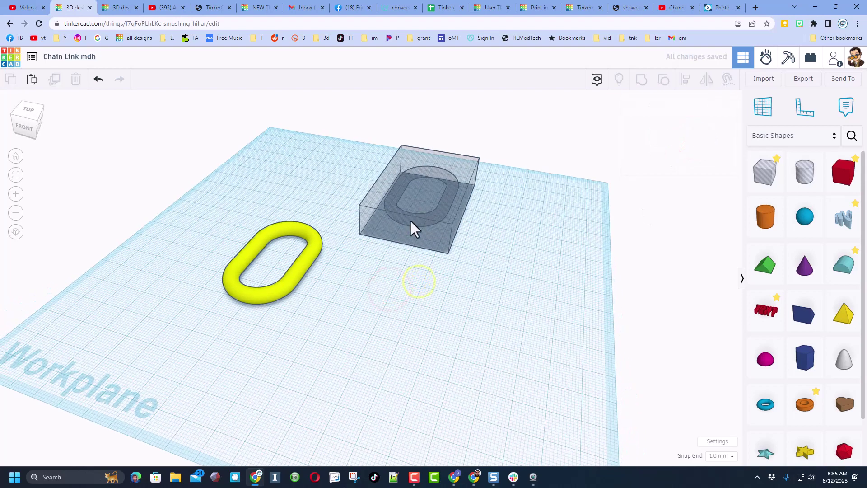
{"action": "right_click_drag", "start_coordinate": [411, 240], "coordinate": [411, 226]}
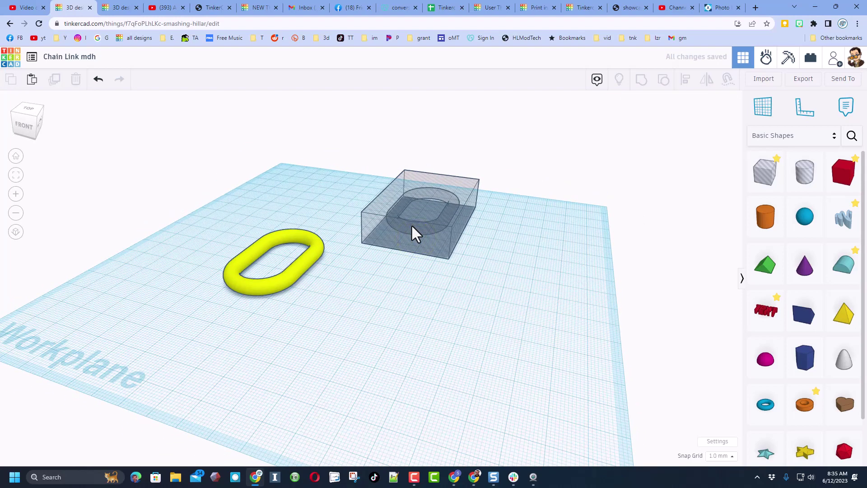
Drag the Blue-Green Gradient box from Design Starters > Decorations onto the workplane.
{"action": "left_click", "coordinate": [291, 266]}
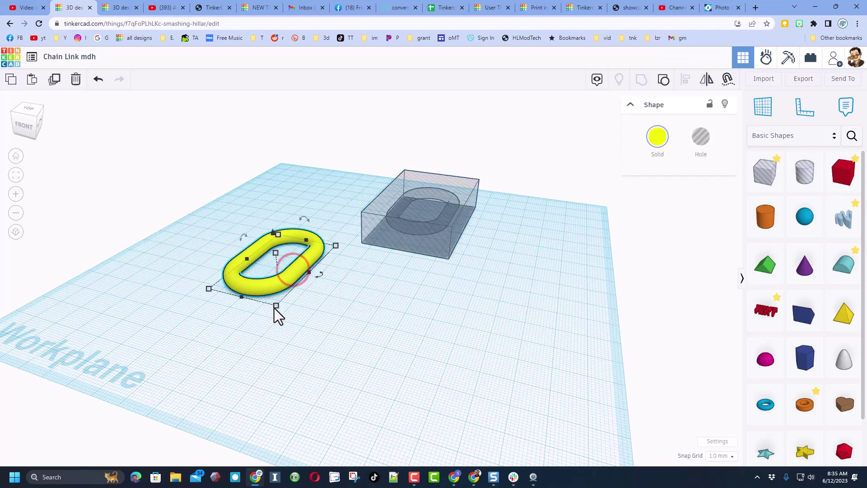
{"action": "left_click", "coordinate": [276, 306]}
{"action": "left_click", "coordinate": [446, 301]}
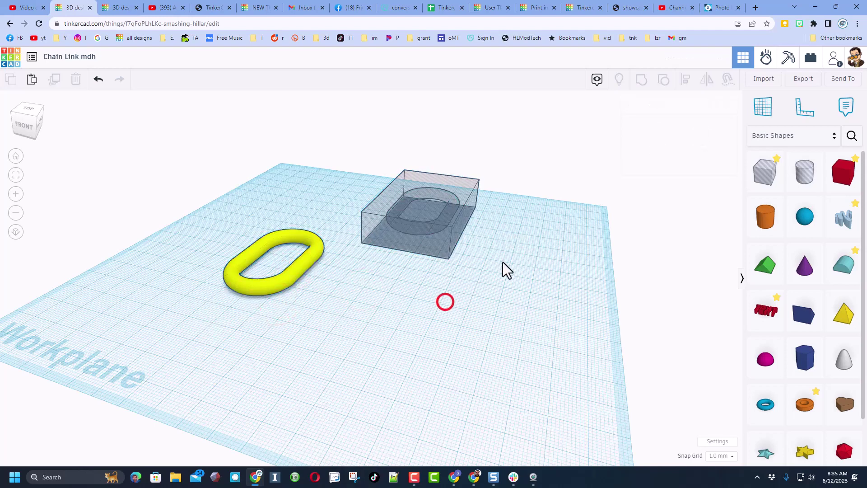
{"action": "left_click", "coordinate": [797, 136]}
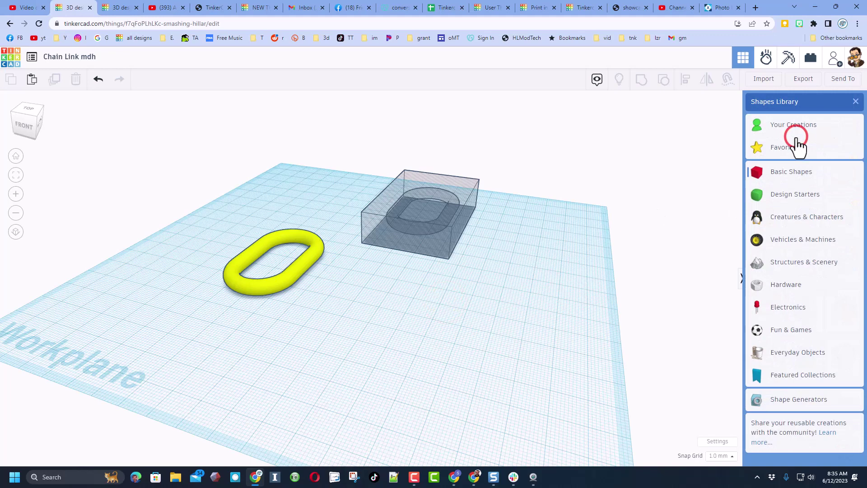
{"action": "left_click", "coordinate": [786, 195]}
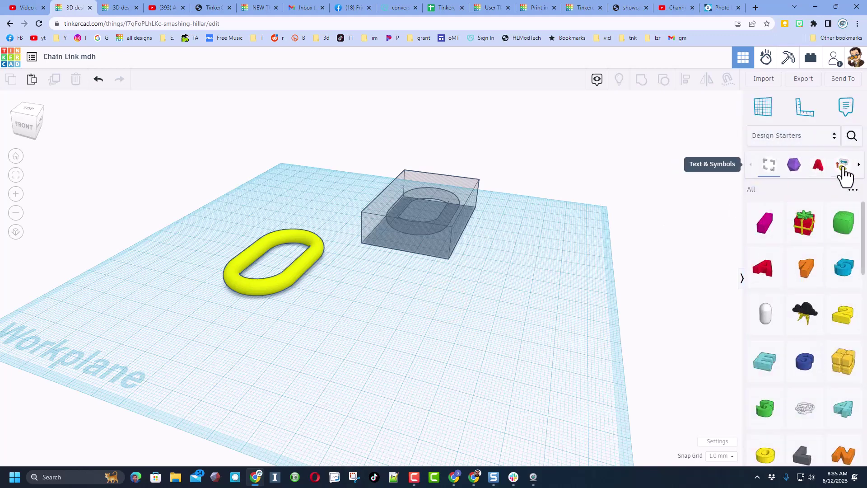
{"action": "left_click", "coordinate": [857, 165]}
{"action": "left_click", "coordinate": [841, 165]}
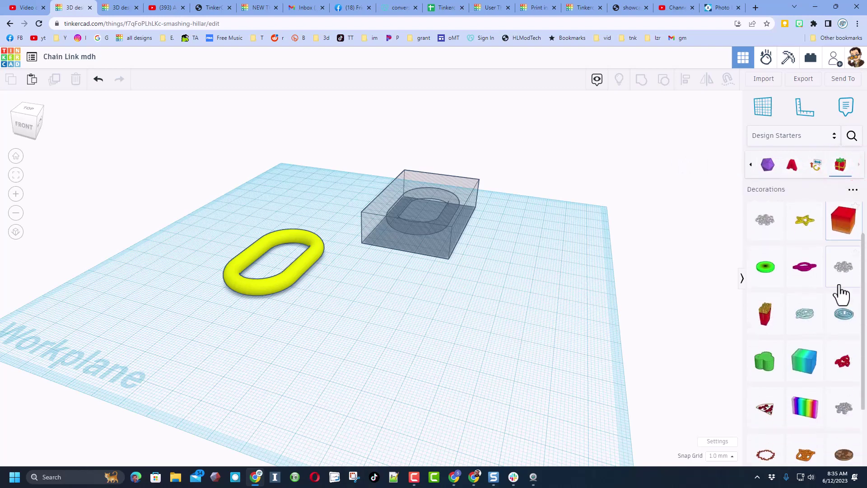
{"action": "scroll", "coordinate": [841, 294], "scroll_direction": "down", "scroll_amount": 1}
{"action": "scroll", "coordinate": [804, 315], "scroll_direction": "up", "scroll_amount": 1}
{"action": "left_click_drag", "start_coordinate": [806, 341], "coordinate": [582, 276]}
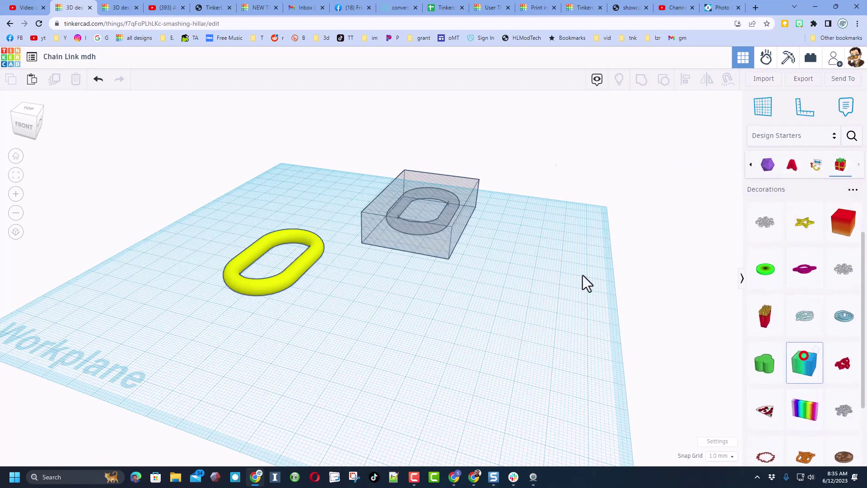
Place the gradient box on the workplane and rotate it about its vertical axis.
{"action": "left_click", "coordinate": [472, 331]}
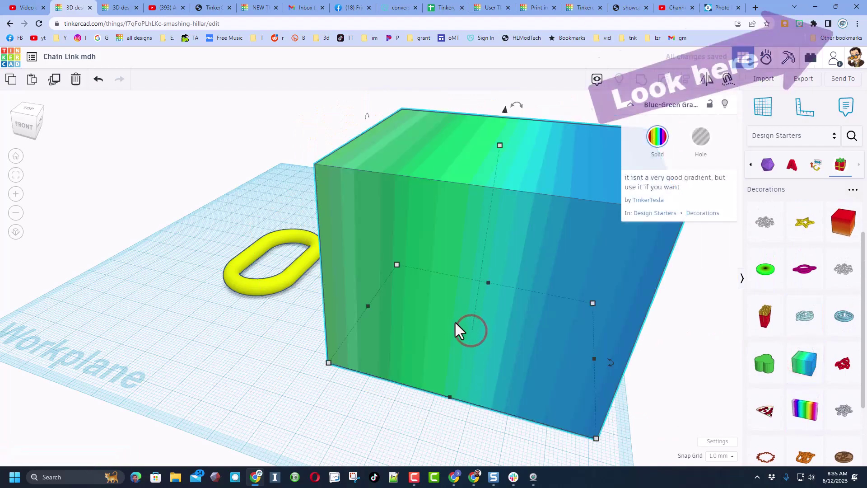
{"action": "scroll", "coordinate": [471, 342], "scroll_direction": "down", "scroll_amount": 3}
{"action": "right_click_drag", "start_coordinate": [424, 304], "coordinate": [509, 308]}
{"action": "left_click_drag", "start_coordinate": [450, 346], "coordinate": [351, 324]}
{"action": "right_click_drag", "start_coordinate": [384, 331], "coordinate": [432, 322]}
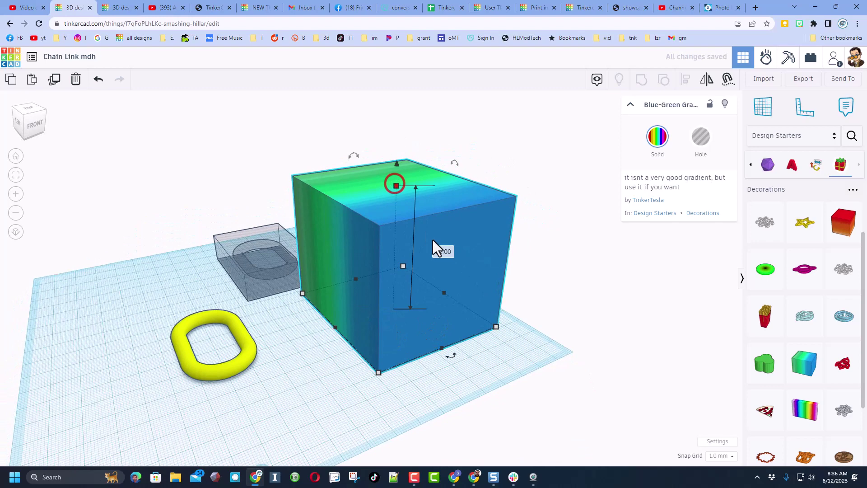
Set the gradient box height to 13, width 32 and length 52, beside the hole box.
{"action": "left_click", "coordinate": [445, 251]}
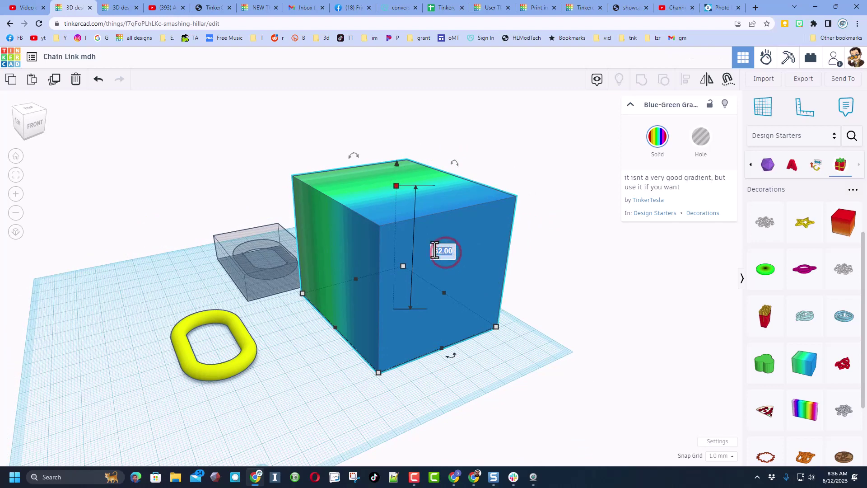
{"action": "type", "text": "13"}
{"action": "key", "text": "Return"}
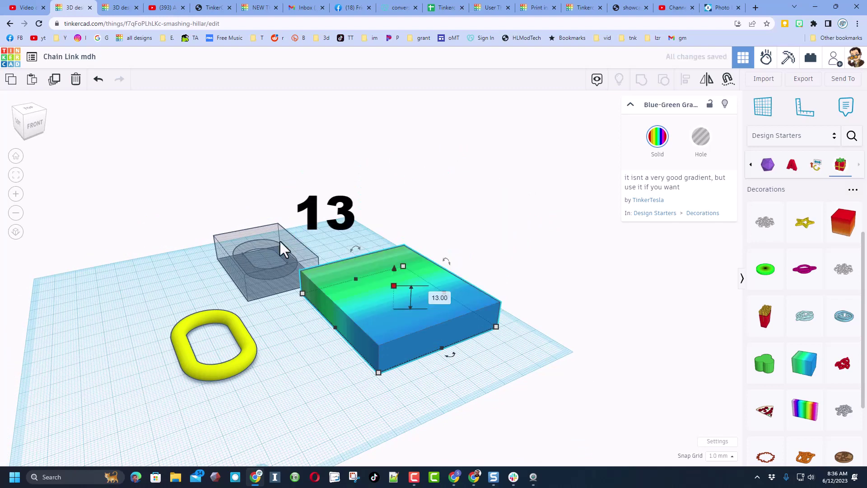
{"action": "left_click_drag", "start_coordinate": [348, 293], "coordinate": [335, 320]}
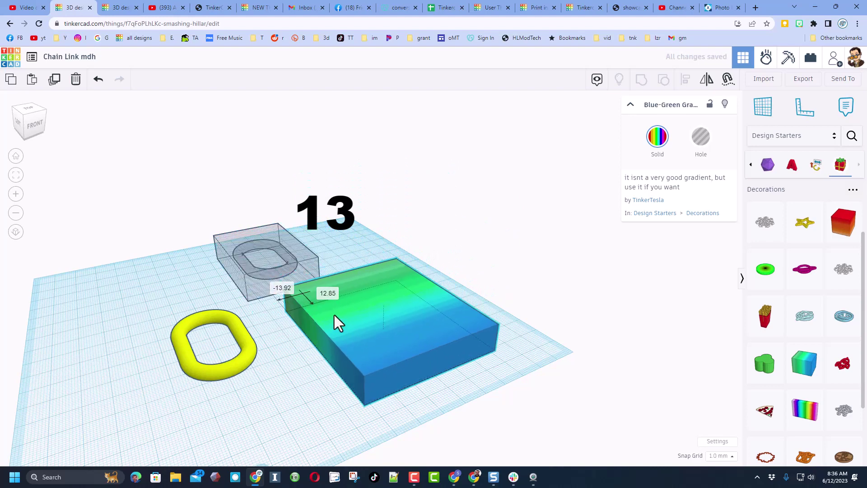
{"action": "left_click", "coordinate": [369, 405]}
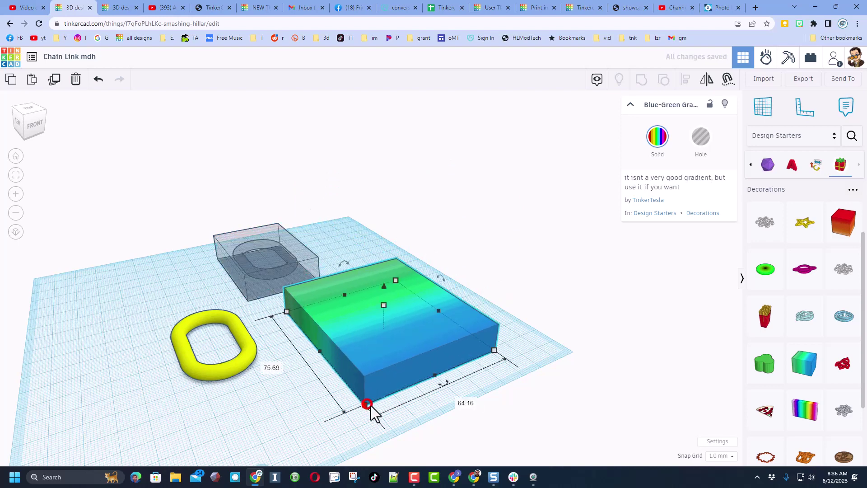
{"action": "left_click", "coordinate": [469, 403]}
{"action": "type", "text": "32"}
{"action": "key", "text": "Return"}
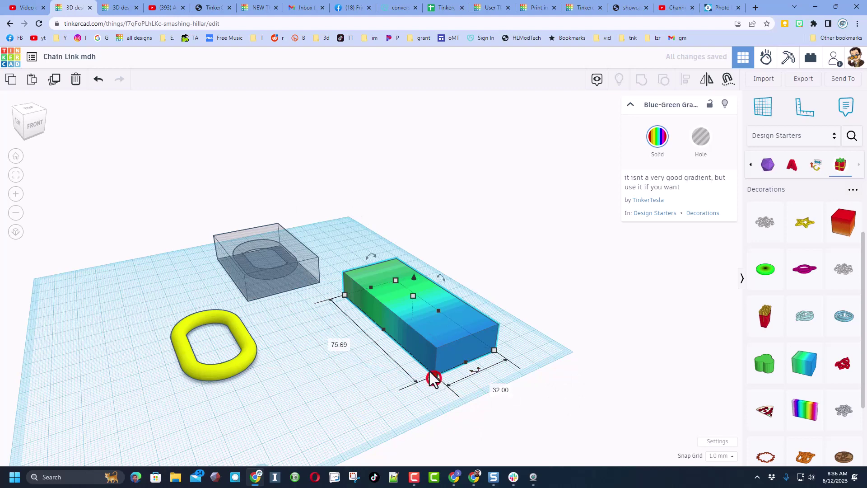
{"action": "left_click", "coordinate": [336, 345]}
{"action": "type", "text": "52"}
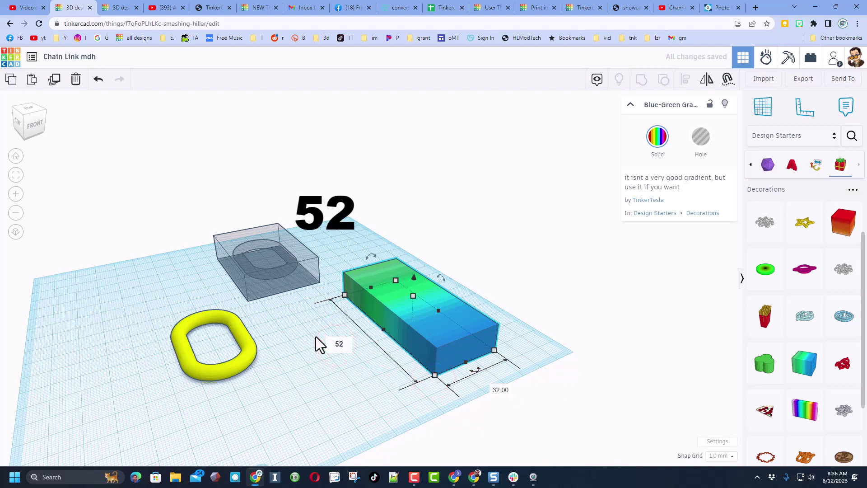
{"action": "key", "text": "Return"}
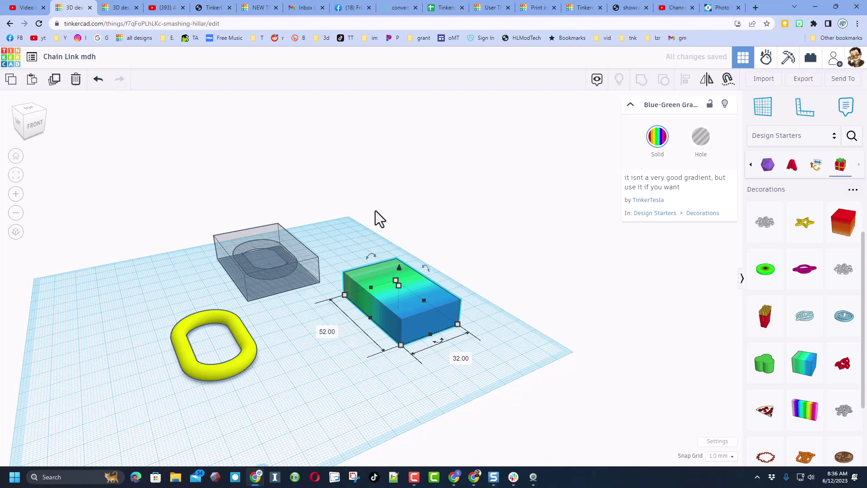
Centre-align the gradient slab on all axes, using the transparent hole box as reference.
{"action": "left_click_drag", "start_coordinate": [379, 219], "coordinate": [302, 297]}
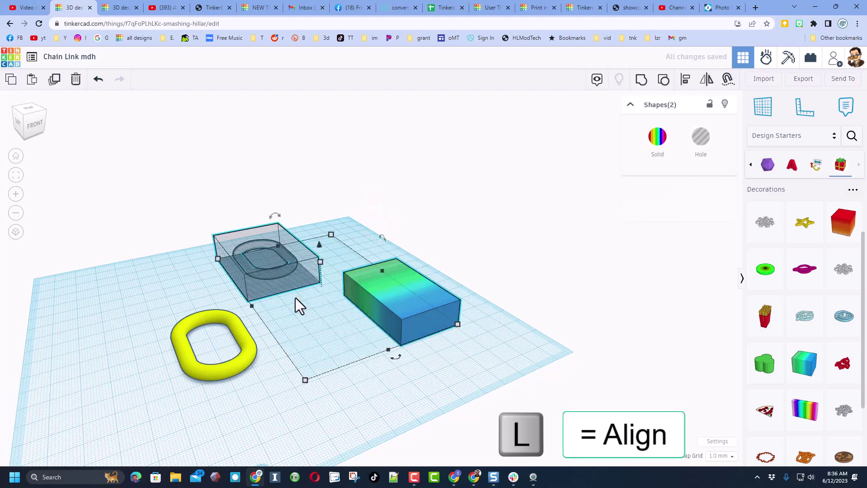
{"action": "left_click", "coordinate": [269, 275]}
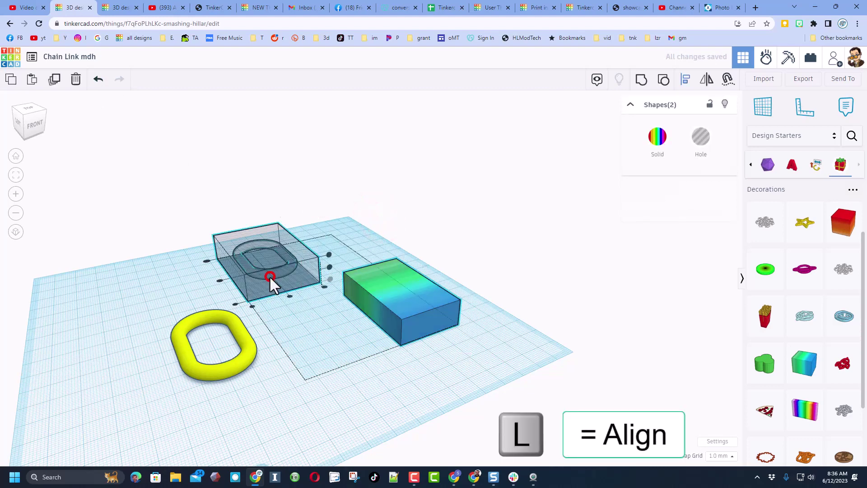
{"action": "left_click", "coordinate": [290, 296]}
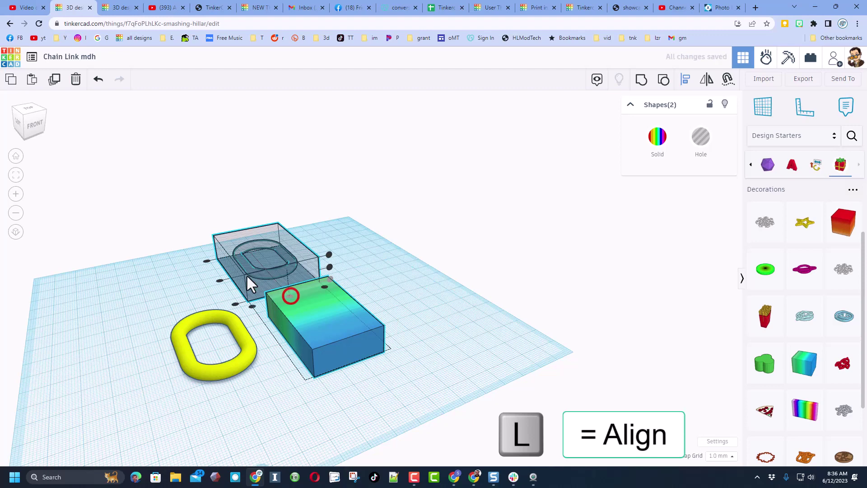
{"action": "left_click", "coordinate": [219, 281]}
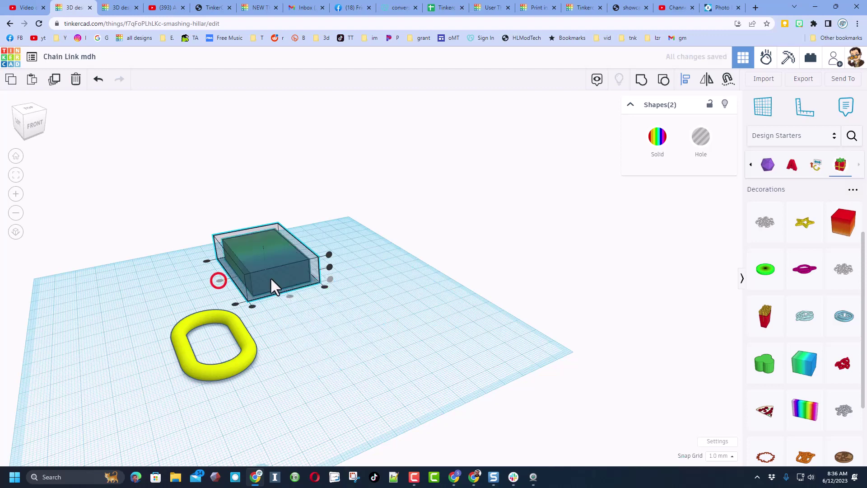
{"action": "left_click", "coordinate": [329, 267]}
{"action": "left_click", "coordinate": [377, 287]}
{"action": "scroll", "coordinate": [149, 265], "scroll_direction": "up", "scroll_amount": 1}
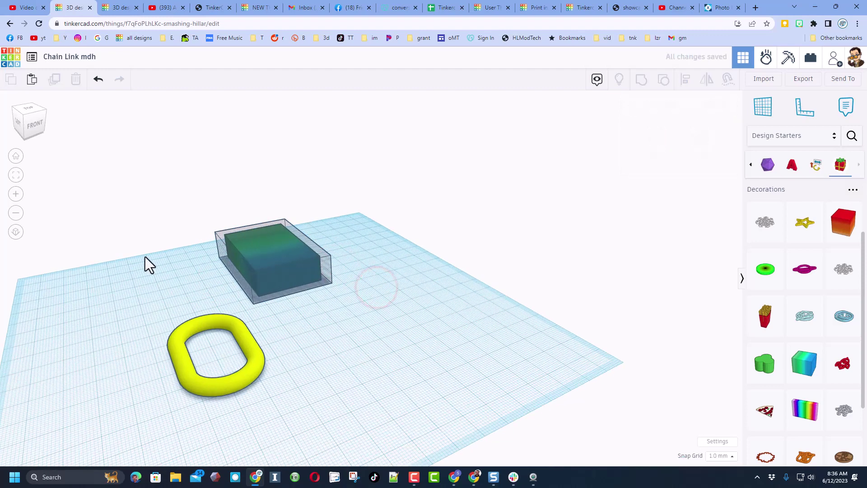
{"action": "right_click_drag", "start_coordinate": [149, 265], "coordinate": [226, 281]}
{"action": "scroll", "coordinate": [240, 271], "scroll_direction": "up", "scroll_amount": 1}
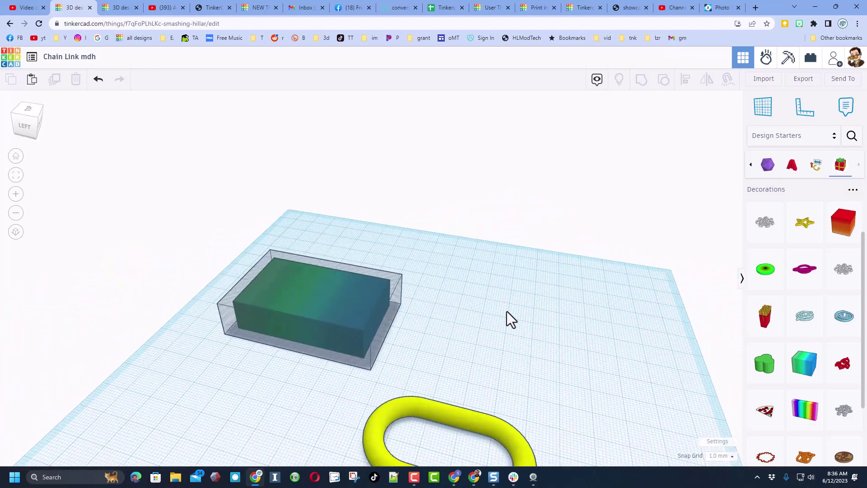
{"action": "right_click_drag", "start_coordinate": [505, 310], "coordinate": [252, 349]}
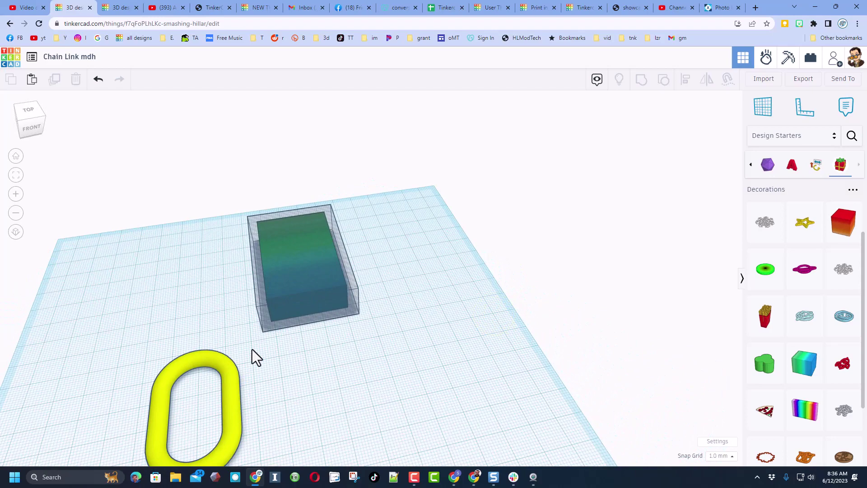
Add a text shape reading HLMT and shrink it proportionally to about 17 mm long.
{"action": "left_click", "coordinate": [259, 314]}
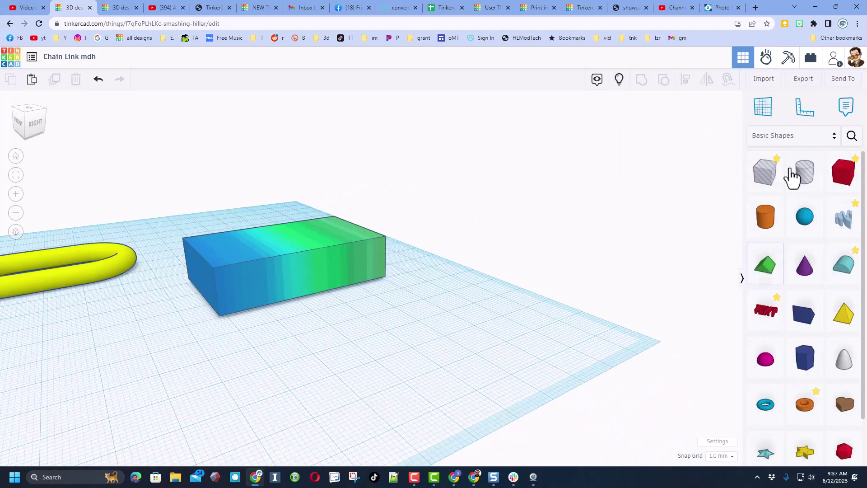
{"action": "left_click_drag", "start_coordinate": [759, 316], "coordinate": [319, 276]}
{"action": "right_click_drag", "start_coordinate": [331, 279], "coordinate": [330, 252]}
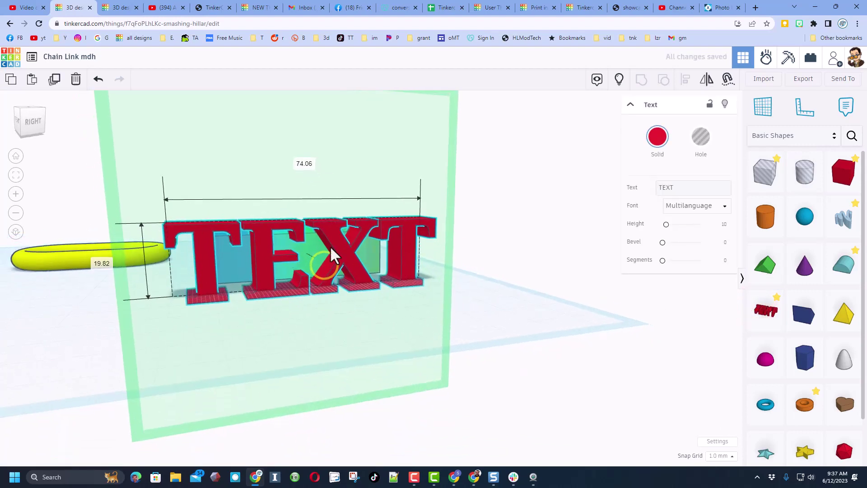
{"action": "double_click", "coordinate": [664, 189]}
{"action": "type", "text": "h"}
{"action": "type", "text": "HLMT"}
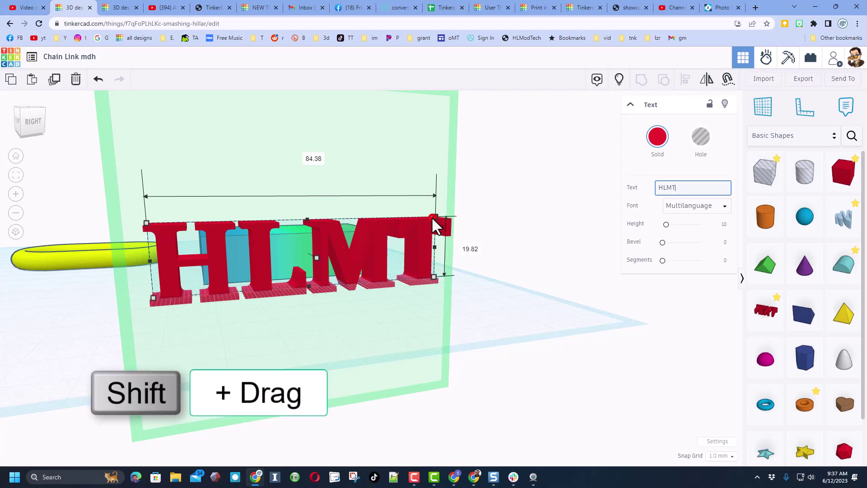
{"action": "left_click_drag", "start_coordinate": [435, 218], "coordinate": [239, 290], "text": "shift"}
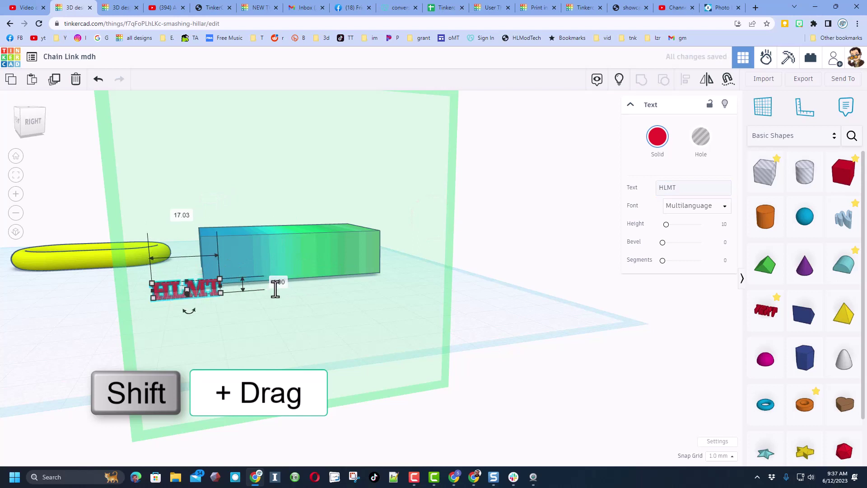
Align the HLMT text to the middle of the gradient box, centred along its length.
{"action": "left_click", "coordinate": [266, 203]}
{"action": "left_click_drag", "start_coordinate": [264, 185], "coordinate": [208, 341]}
{"action": "key", "text": "l"}
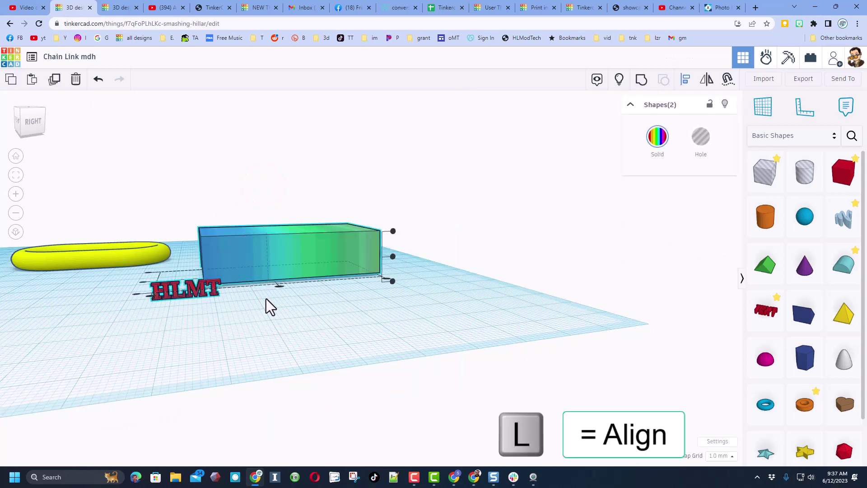
{"action": "left_click", "coordinate": [328, 234]}
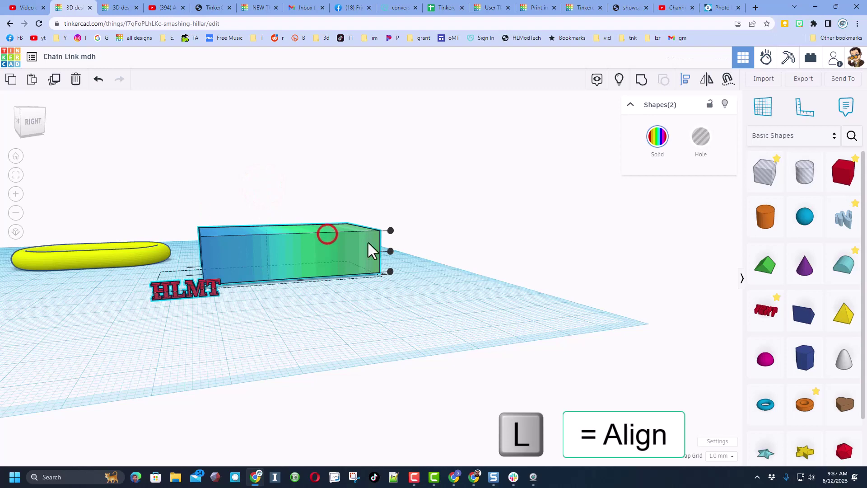
{"action": "left_click", "coordinate": [391, 251]}
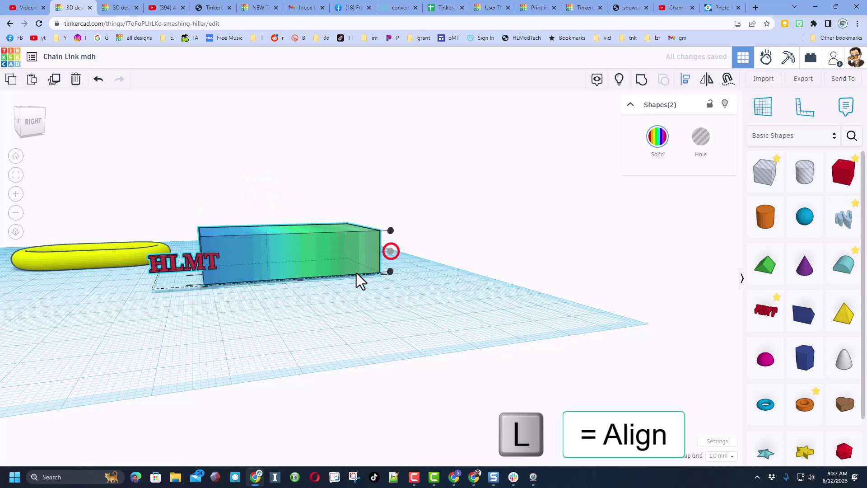
{"action": "left_click", "coordinate": [38, 113]}
{"action": "left_click", "coordinate": [286, 302]}
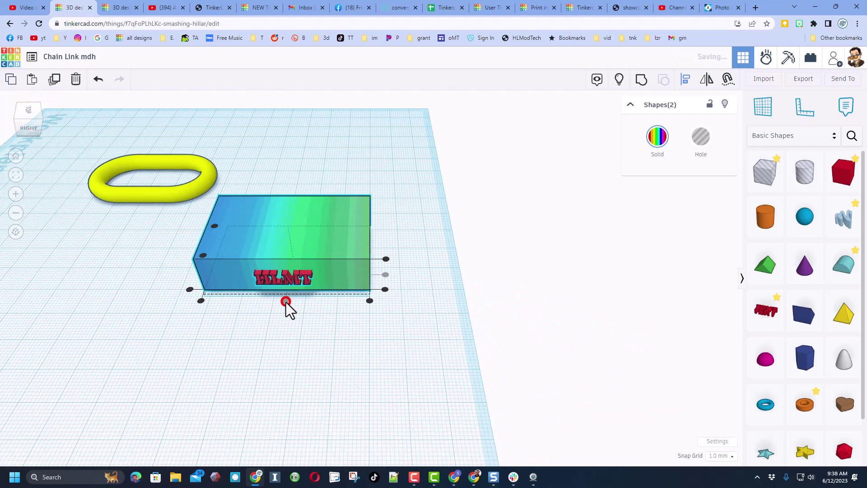
{"action": "left_click", "coordinate": [278, 314]}
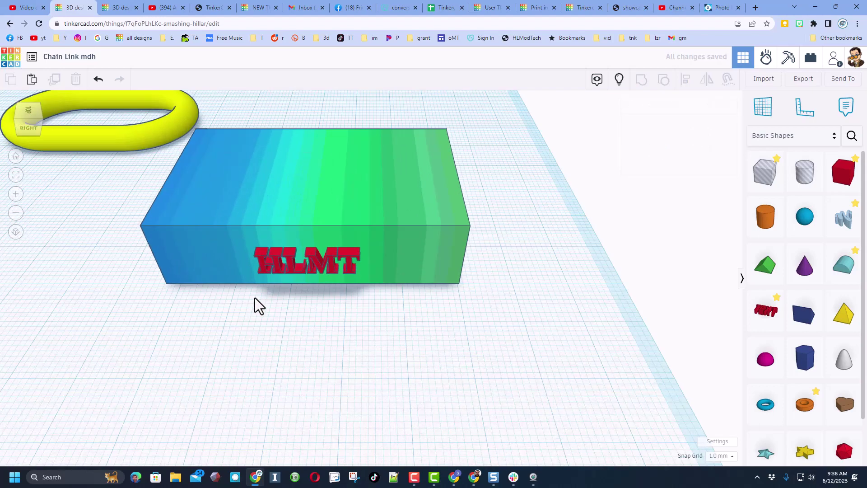
{"action": "right_click_drag", "start_coordinate": [397, 288], "coordinate": [363, 248]}
Set the HLMT text's depth to 5 mm.
{"action": "left_click", "coordinate": [370, 254]}
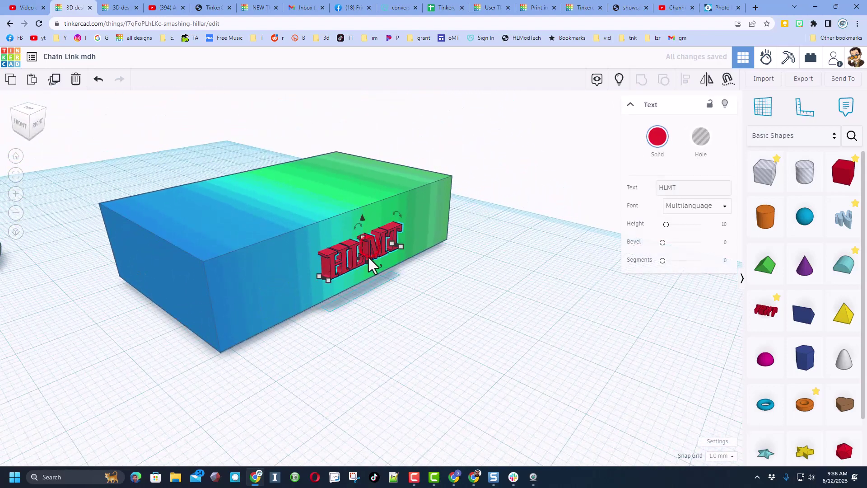
{"action": "left_click", "coordinate": [287, 294]}
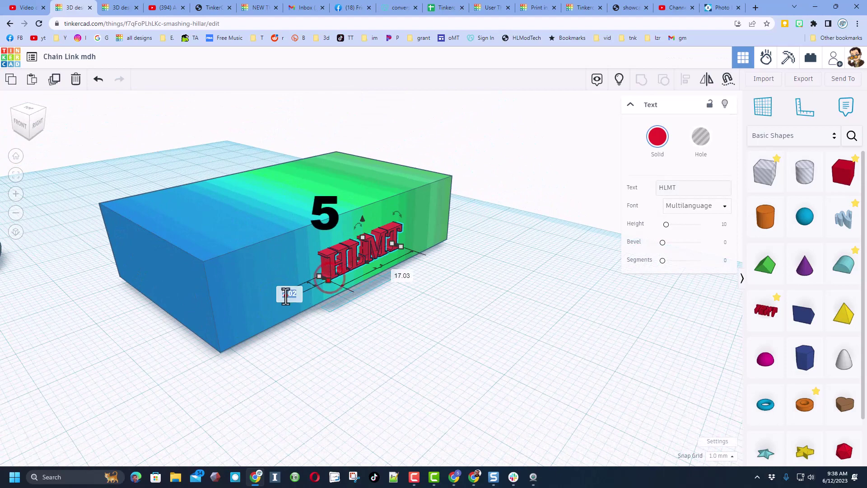
{"action": "type", "text": "5"}
{"action": "key", "text": "Return"}
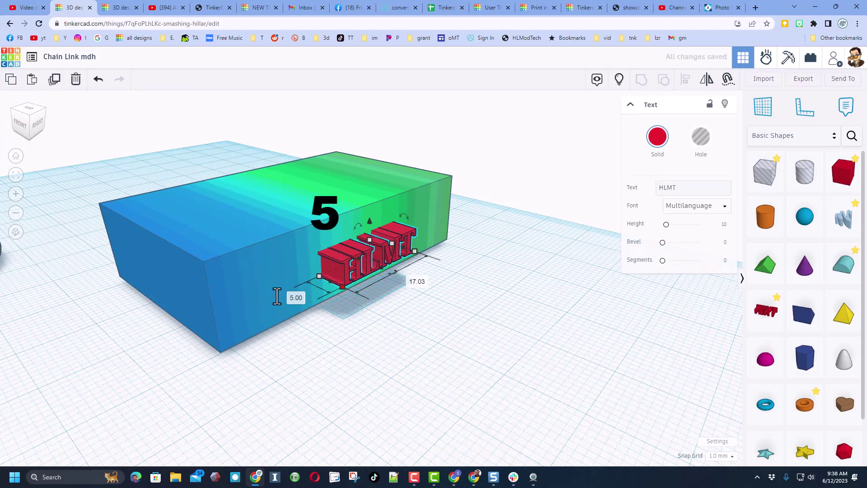
Put a workplane on the box's front face and lower the text into it.
{"action": "key", "text": "w"}
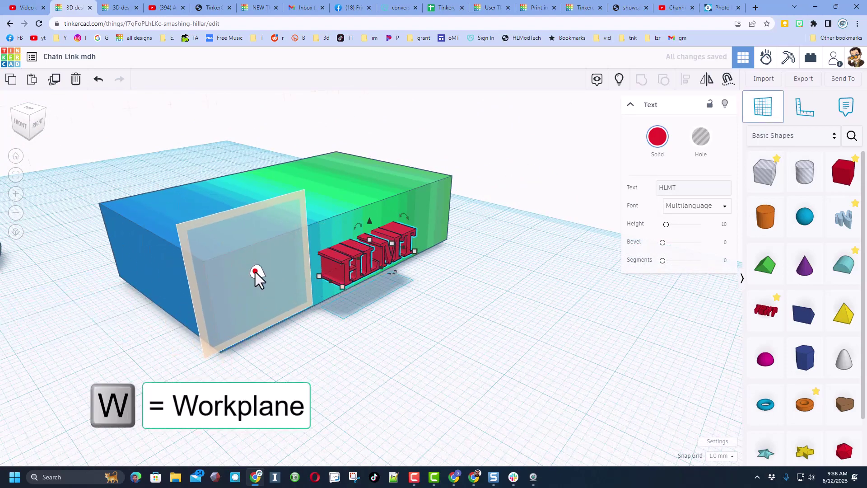
{"action": "left_click", "coordinate": [255, 271]}
{"action": "left_click", "coordinate": [346, 271]}
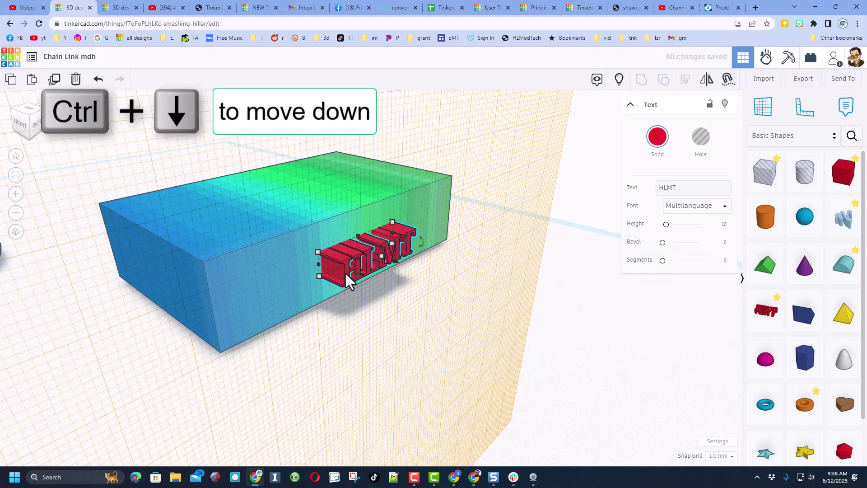
{"action": "key", "text": "ctrl+Down"}
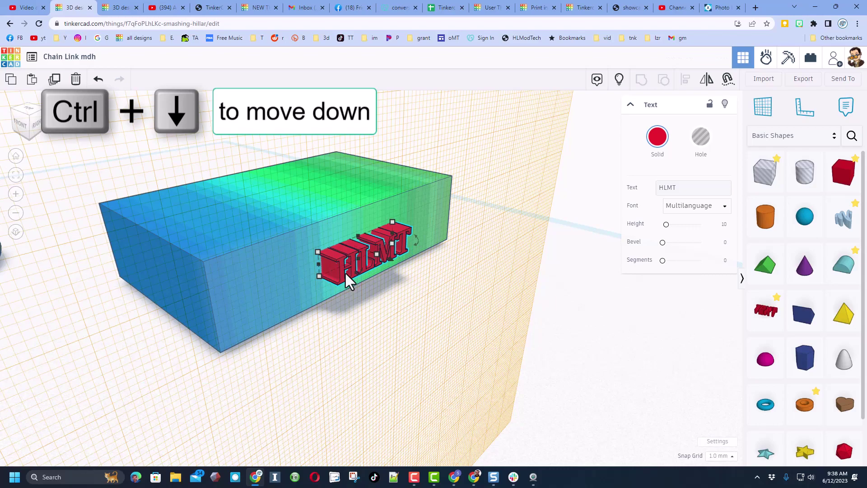
{"action": "key", "text": "ctrl+Down"}
{"action": "key", "text": "ctrl+Down"}
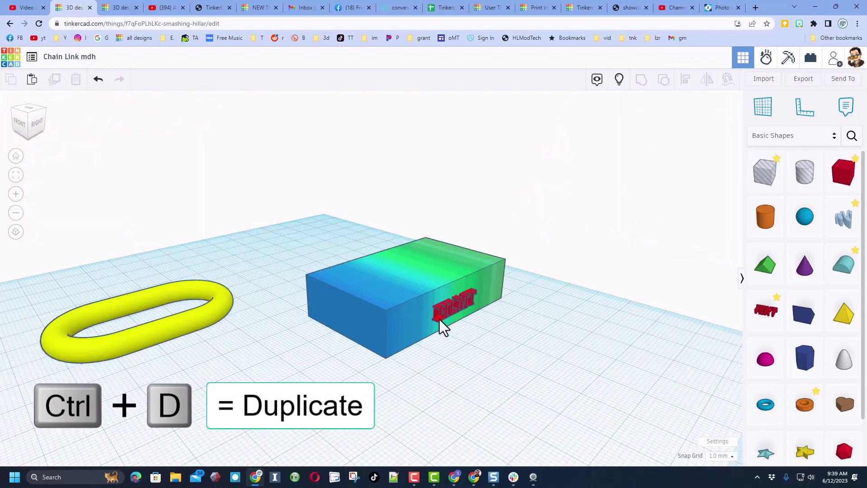
Move the workplane to the box's side face and drop the HLMT text onto it.
{"action": "left_click", "coordinate": [440, 322]}
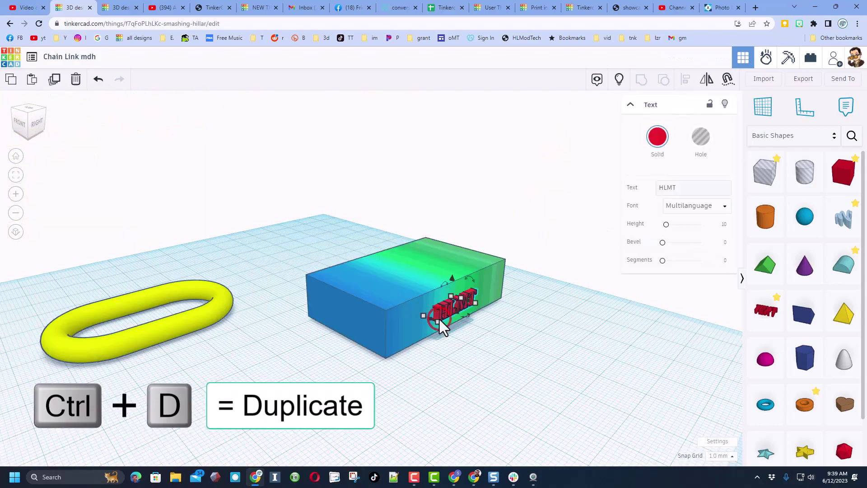
{"action": "key", "text": "w"}
{"action": "left_click", "coordinate": [525, 349]}
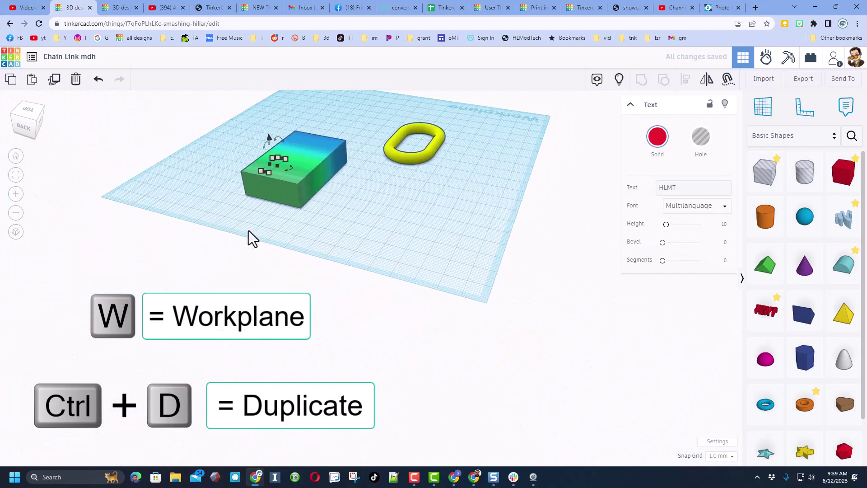
{"action": "left_click", "coordinate": [322, 174]}
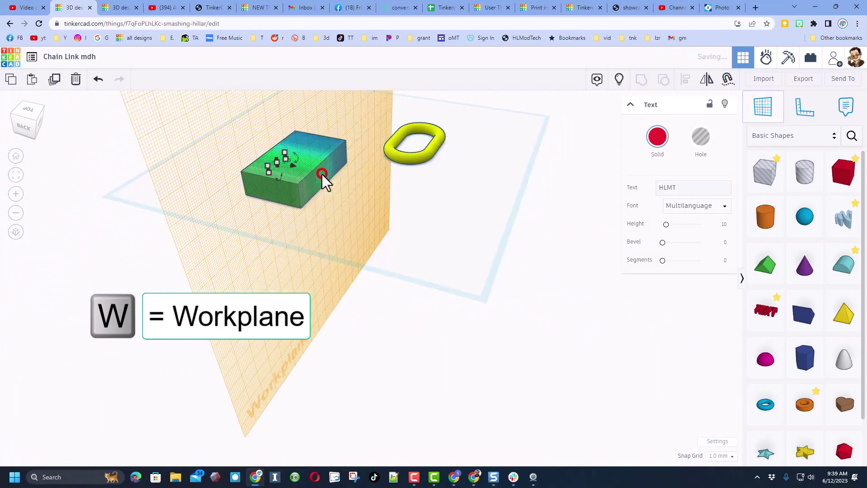
{"action": "key", "text": "d"}
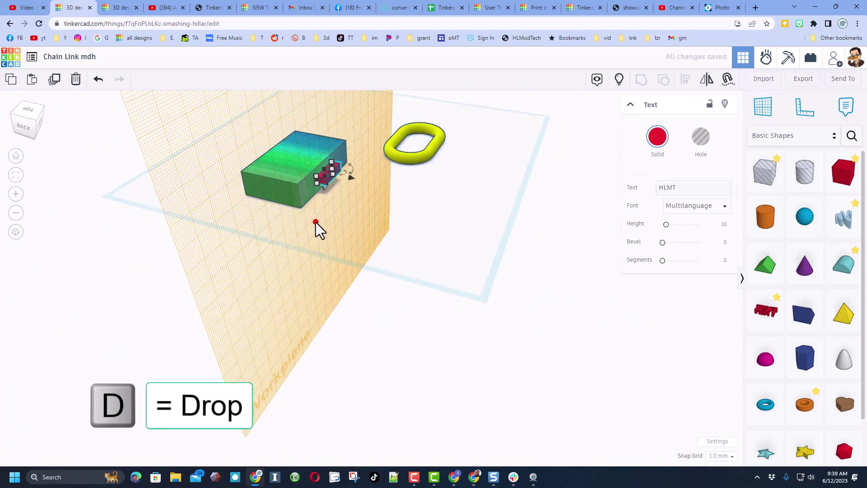
Mirror the backwards HLMT text so it reads correctly.
{"action": "left_click", "coordinate": [316, 223]}
{"action": "left_click", "coordinate": [330, 175]}
{"action": "key", "text": "f"}
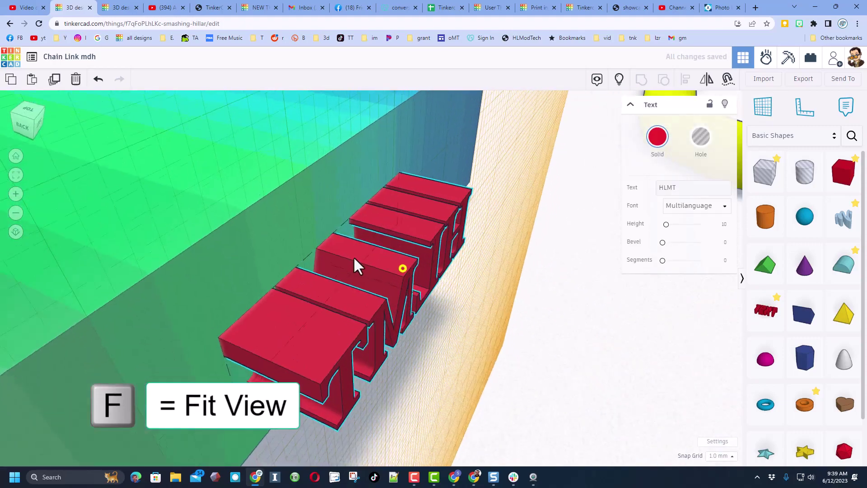
{"action": "scroll", "coordinate": [243, 262], "scroll_direction": "down", "scroll_amount": 5}
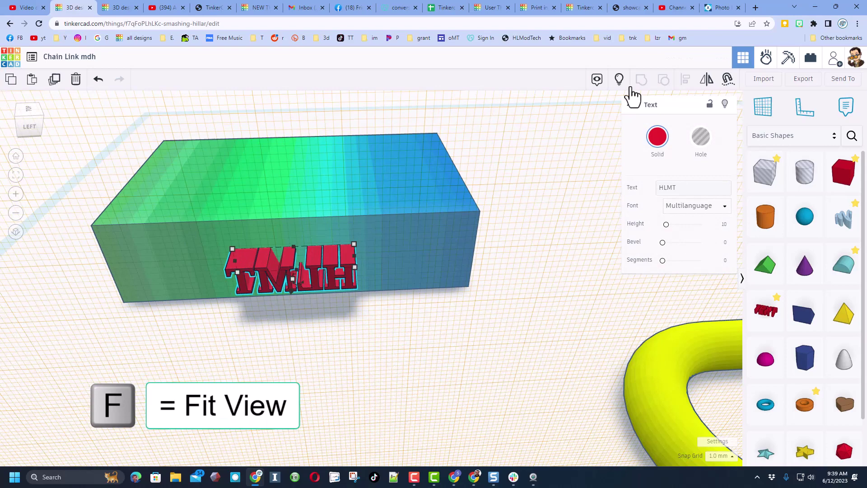
{"action": "left_click", "coordinate": [702, 79]}
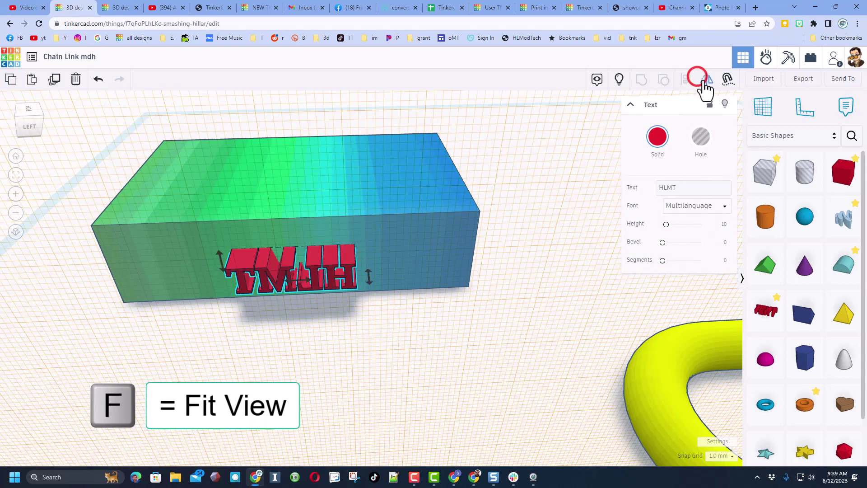
{"action": "left_click", "coordinate": [304, 278]}
Sink the HLMT text further into the box's side face.
{"action": "left_click", "coordinate": [280, 379]}
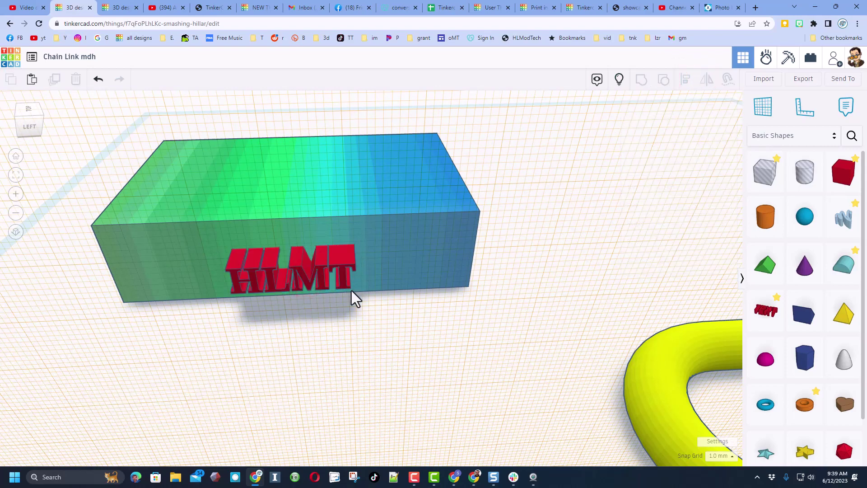
{"action": "right_click_drag", "start_coordinate": [352, 292], "coordinate": [353, 269]}
{"action": "left_click", "coordinate": [353, 268]}
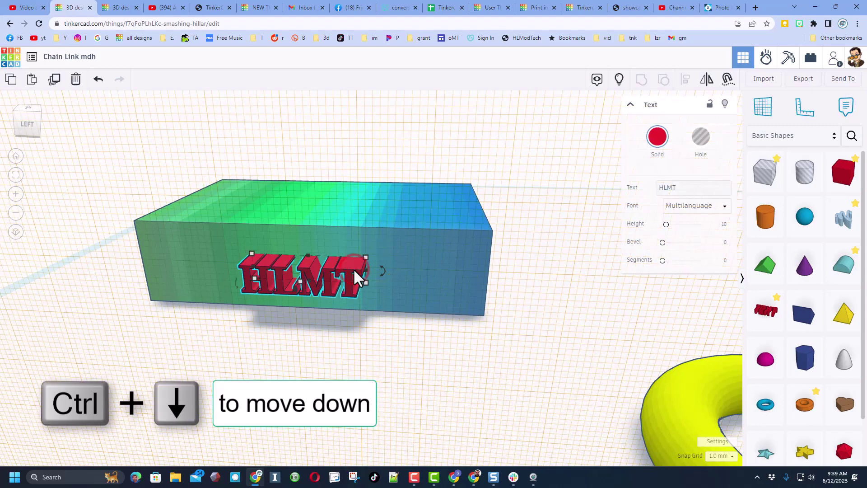
{"action": "key", "text": "ctrl+Down"}
{"action": "key", "text": "ctrl+Down"}
{"action": "key", "text": "ctrl+Down"}
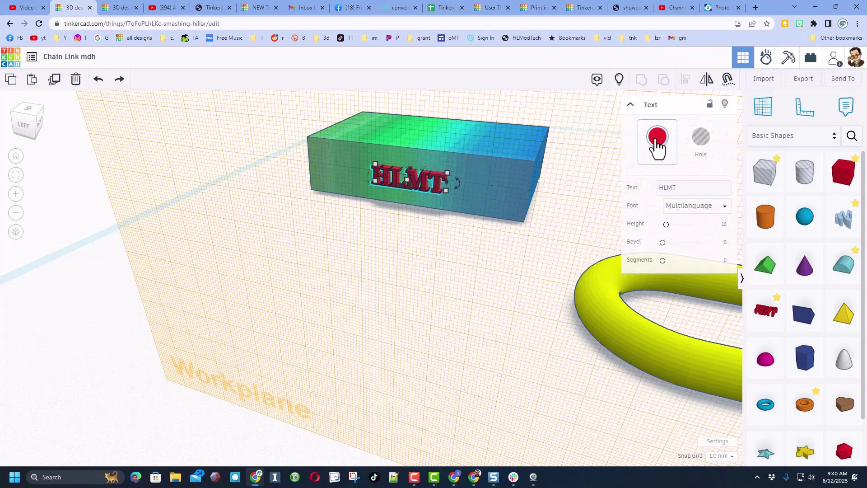
Make the first HLMT text yellow from the preset colour palette.
{"action": "left_click", "coordinate": [658, 137]}
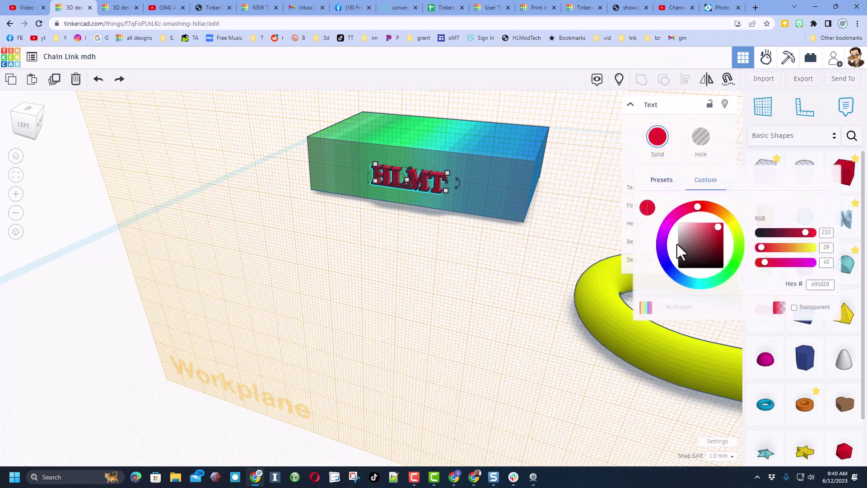
{"action": "left_click_drag", "start_coordinate": [680, 252], "coordinate": [673, 196]}
{"action": "left_click", "coordinate": [662, 181]}
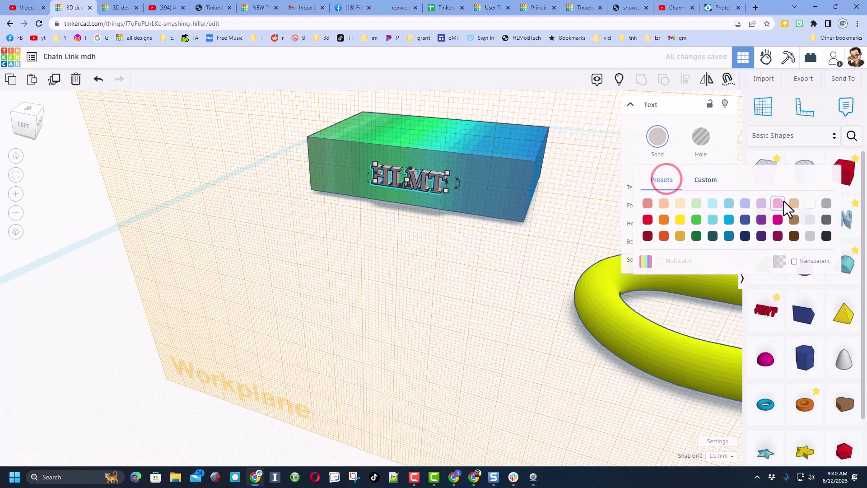
{"action": "left_click", "coordinate": [681, 220]}
Turn the HLMT text on the box's other side yellow as well.
{"action": "right_click_drag", "start_coordinate": [542, 251], "coordinate": [447, 314]}
{"action": "left_click", "coordinate": [487, 304]}
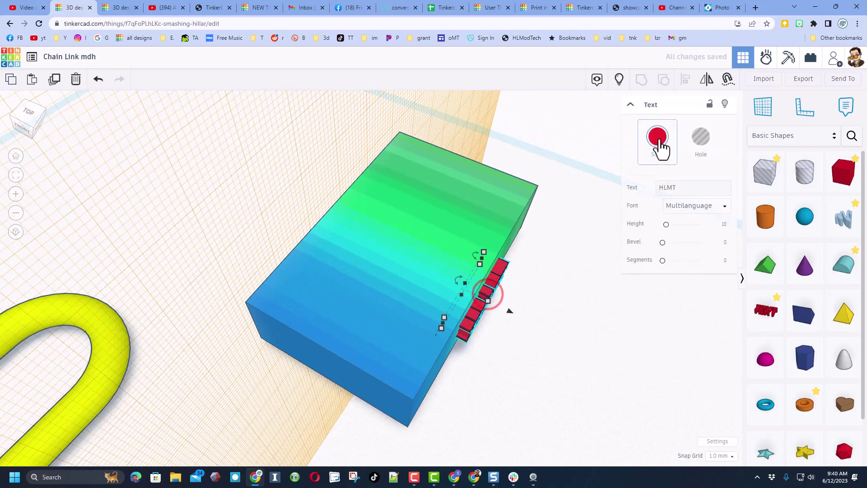
{"action": "left_click", "coordinate": [657, 141]}
{"action": "left_click", "coordinate": [681, 221]}
{"action": "left_click", "coordinate": [532, 322]}
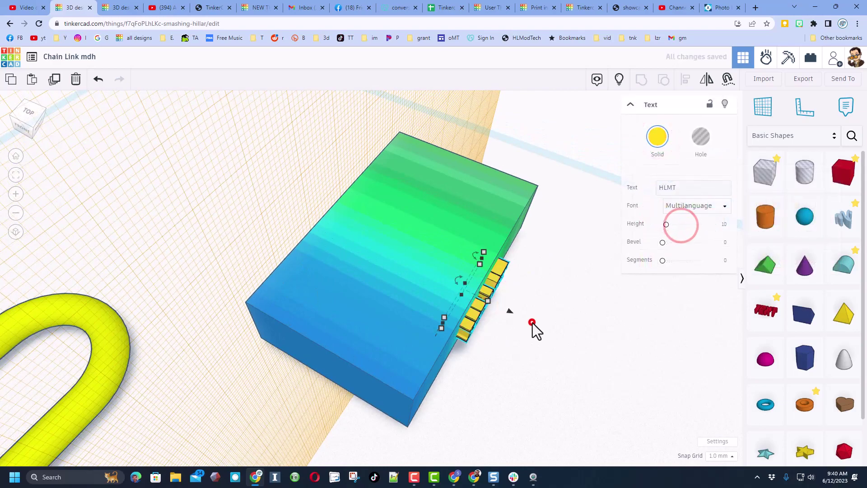
{"action": "right_click_drag", "start_coordinate": [548, 323], "coordinate": [514, 273]}
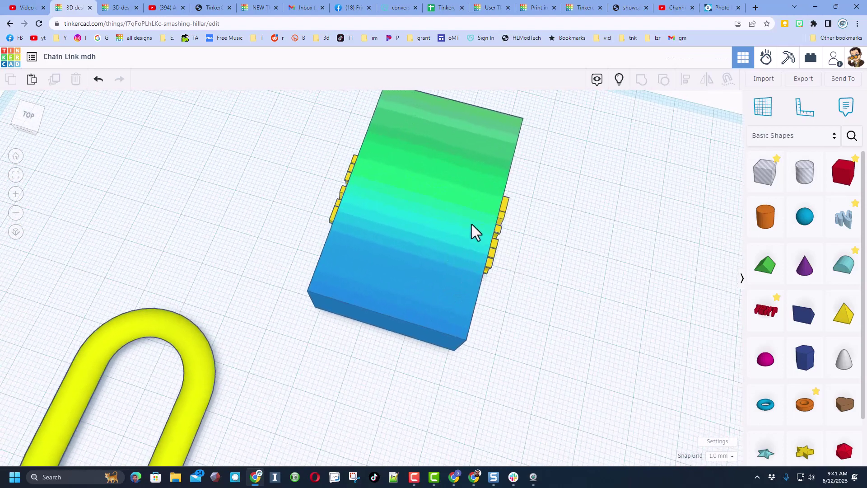
Group both yellow HLMT texts with the gradient box into one shape.
{"action": "left_click", "coordinate": [499, 237], "text": "shift"}
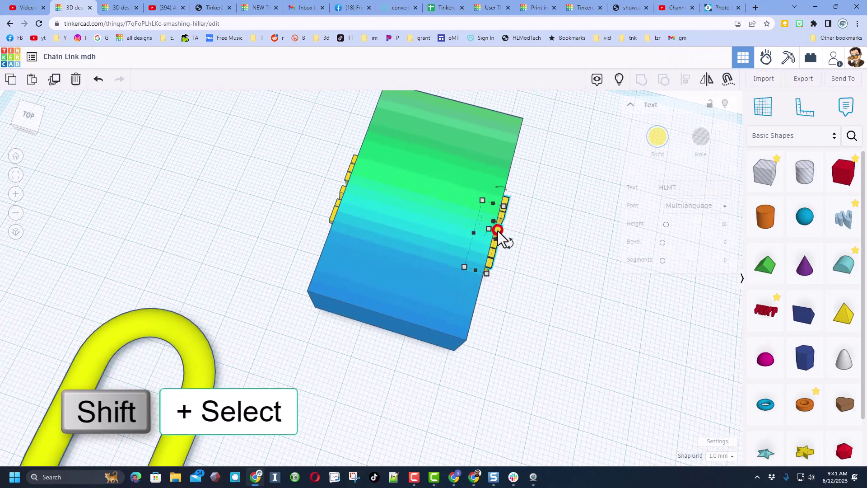
{"action": "left_click", "coordinate": [344, 192], "text": "shift"}
{"action": "left_click", "coordinate": [392, 271], "text": "shift"}
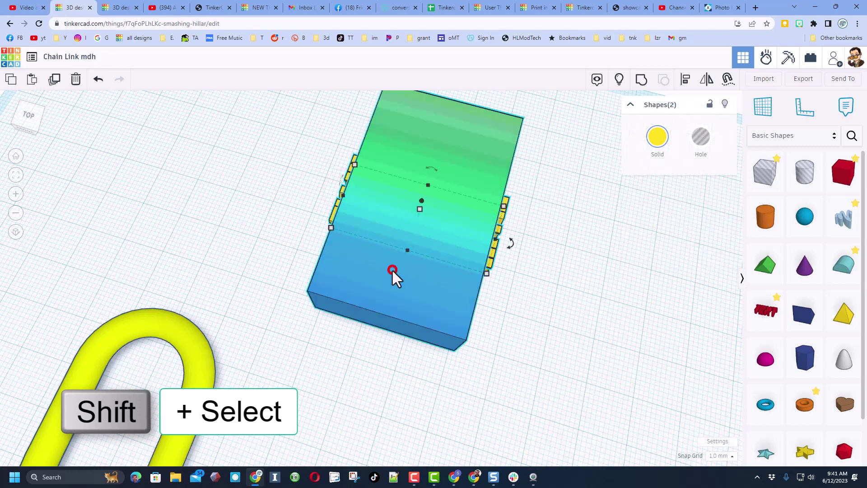
{"action": "left_click", "coordinate": [642, 80]}
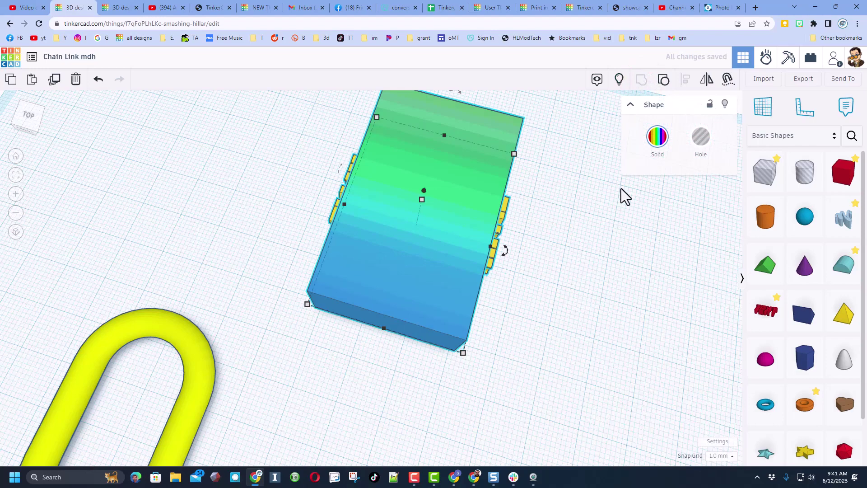
Show the hidden transparent box again and select both boxes together.
{"action": "mouse_move", "coordinate": [609, 231]}
{"action": "right_mouse_down"}
{"action": "mouse_move", "coordinate": [566, 212]}
{"action": "mouse_move", "coordinate": [646, 142]}
{"action": "right_mouse_up"}
{"action": "left_click", "coordinate": [657, 137]}
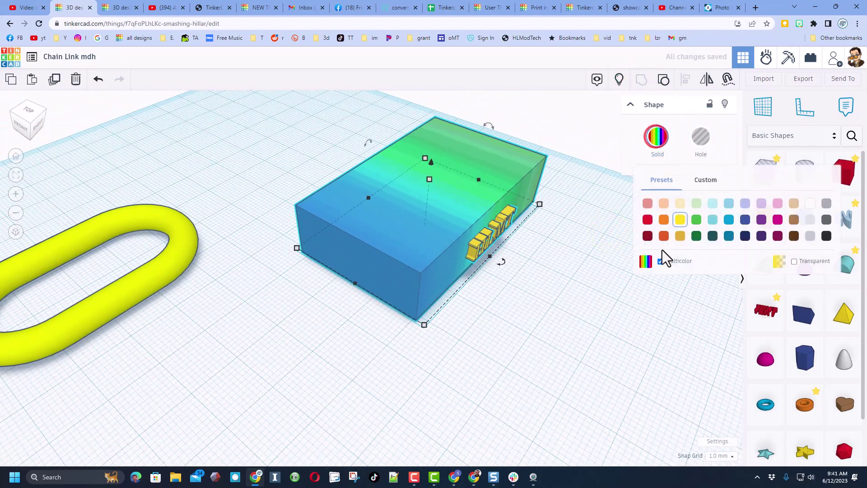
{"action": "left_click", "coordinate": [596, 280]}
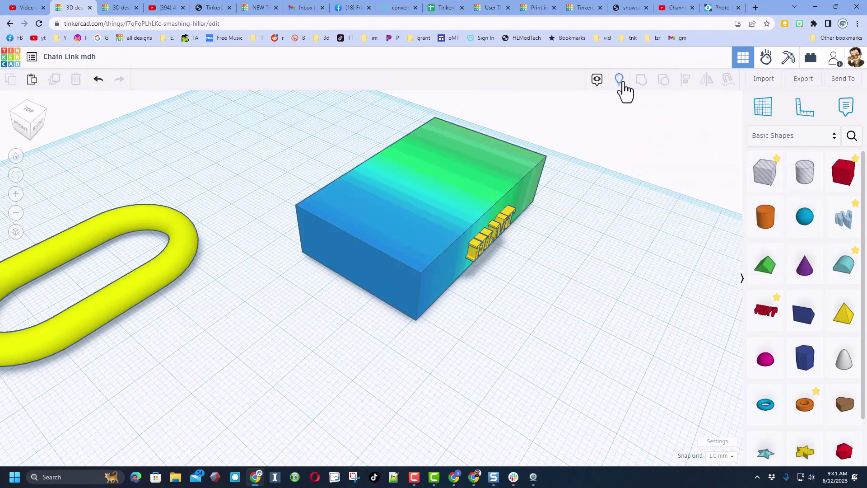
{"action": "left_click", "coordinate": [619, 80]}
{"action": "right_click_drag", "start_coordinate": [524, 351], "coordinate": [586, 331]}
{"action": "left_click_drag", "start_coordinate": [260, 170], "coordinate": [524, 225]}
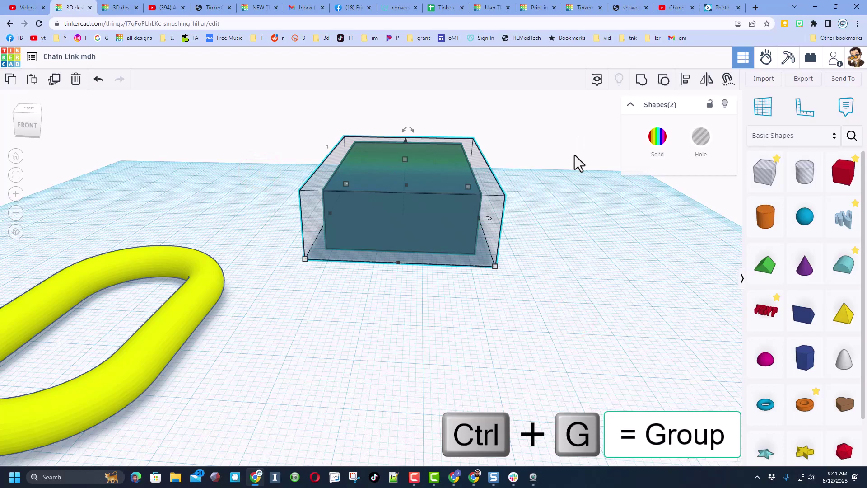
Group the two boxes with Ctrl+G and inspect the resulting HLMT chain link.
{"action": "key", "text": "ctrl+g"}
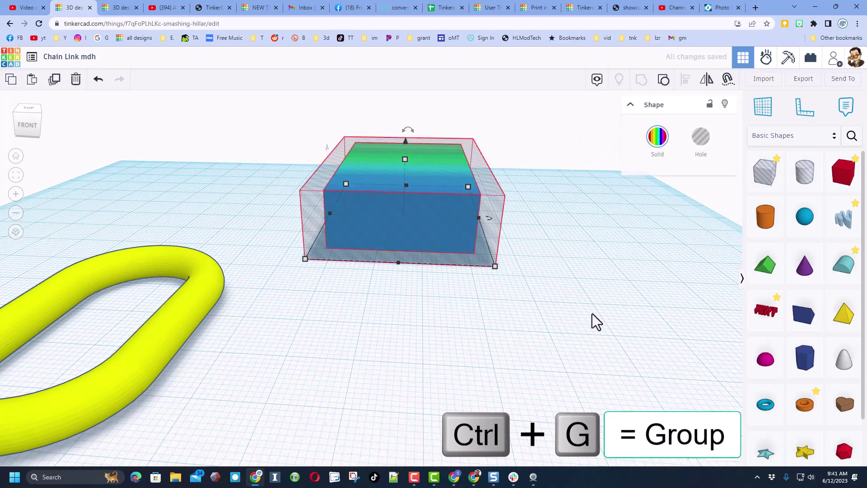
{"action": "right_click_drag", "start_coordinate": [588, 328], "coordinate": [552, 275]}
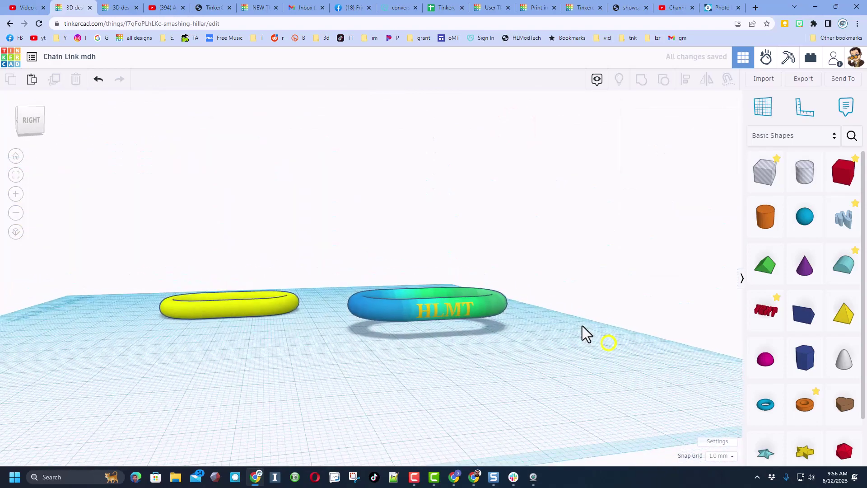
{"action": "right_click_drag", "start_coordinate": [581, 333], "coordinate": [622, 360]}
Set the workspace background colour to cream, then return to the designs dashboard.
{"action": "left_click", "coordinate": [714, 442]}
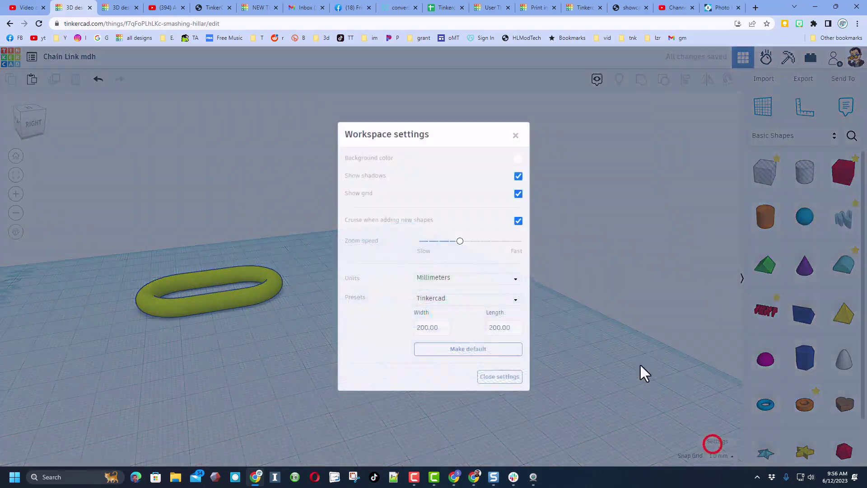
{"action": "left_click", "coordinate": [512, 160]}
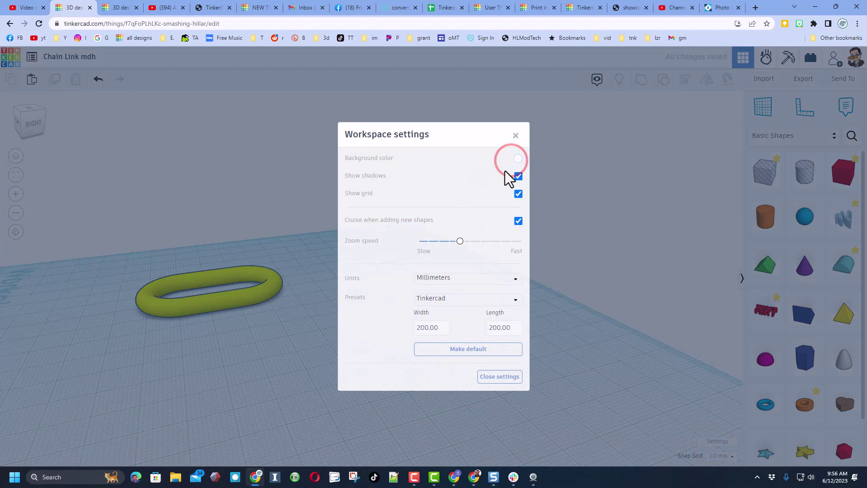
{"action": "left_click", "coordinate": [517, 160]}
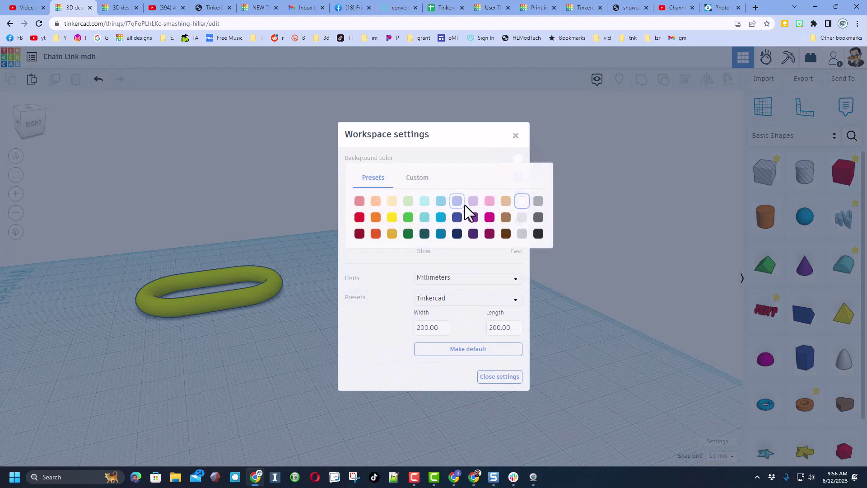
{"action": "left_click", "coordinate": [396, 203]}
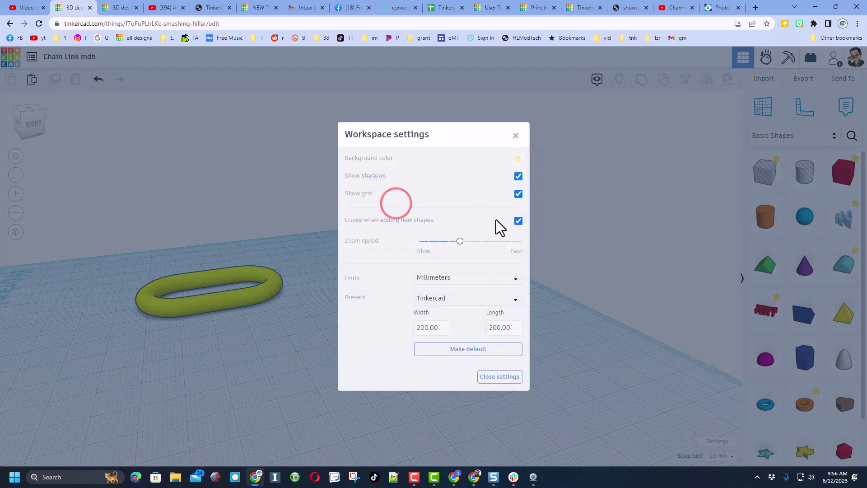
{"action": "left_click", "coordinate": [559, 232]}
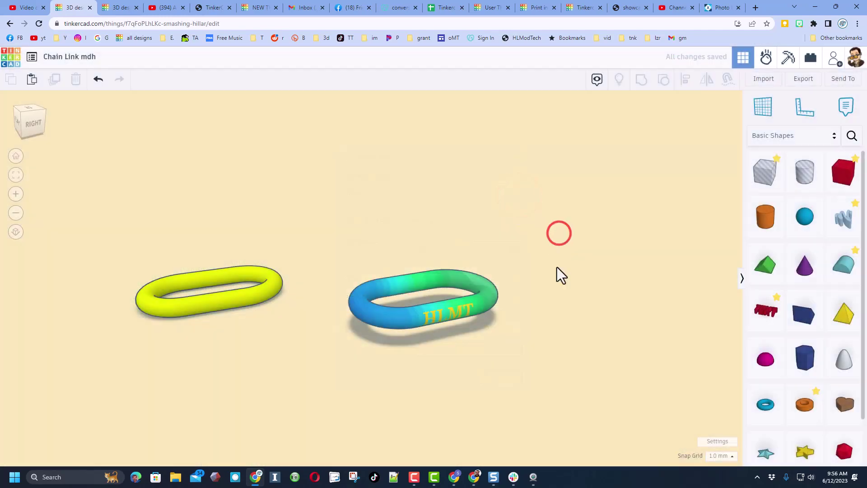
{"action": "right_click_drag", "start_coordinate": [555, 268], "coordinate": [570, 314]}
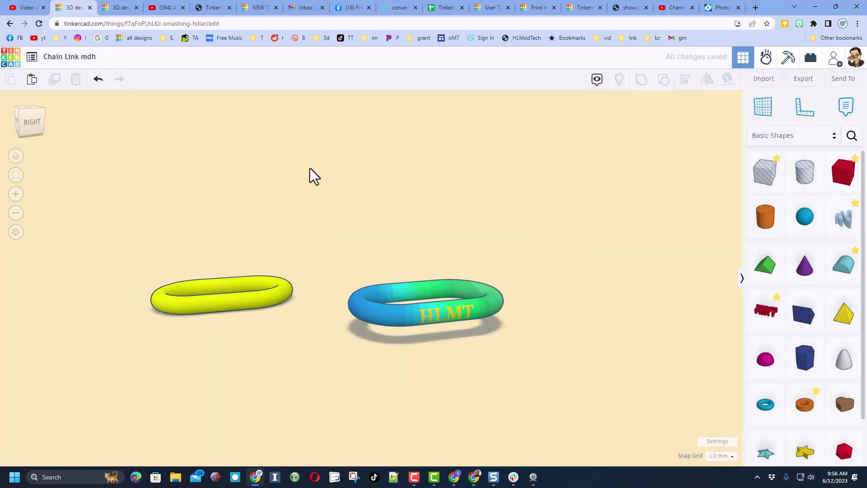
{"action": "left_click", "coordinate": [11, 64]}
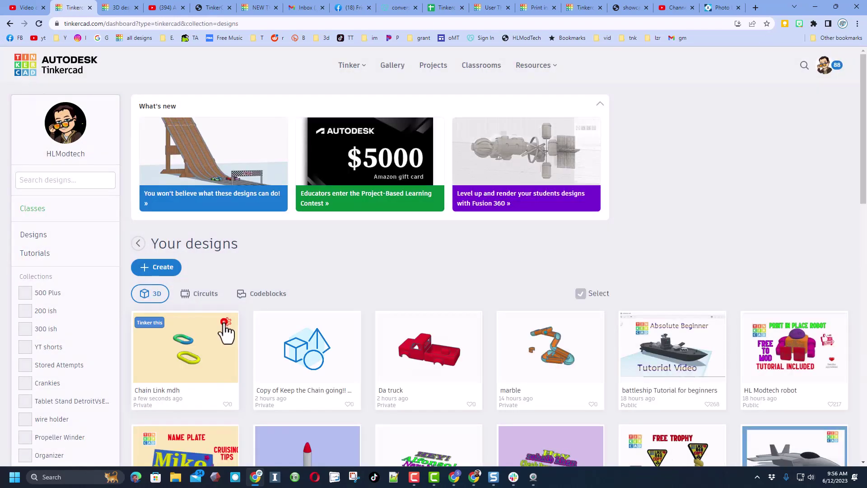
Add the 'chain link tutorial' tag in Chain Link mdh's design properties.
{"action": "left_click", "coordinate": [224, 321]}
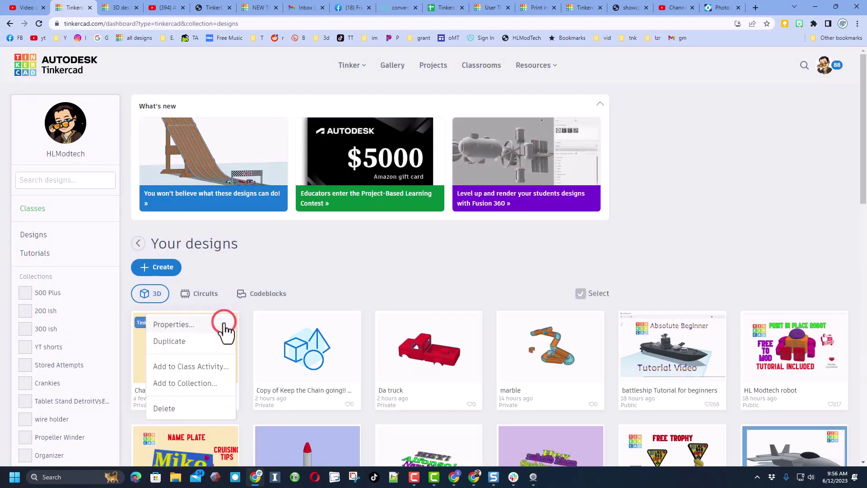
{"action": "left_click", "coordinate": [195, 325]}
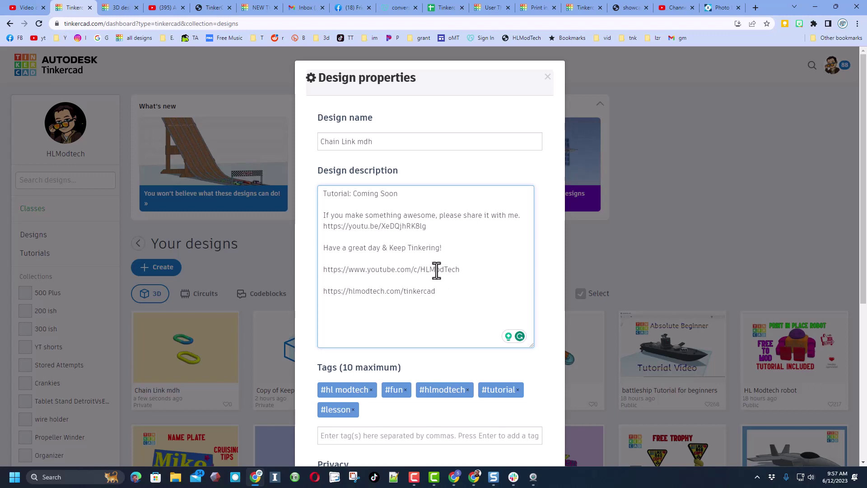
{"action": "scroll", "coordinate": [454, 294], "scroll_direction": "down", "scroll_amount": 2}
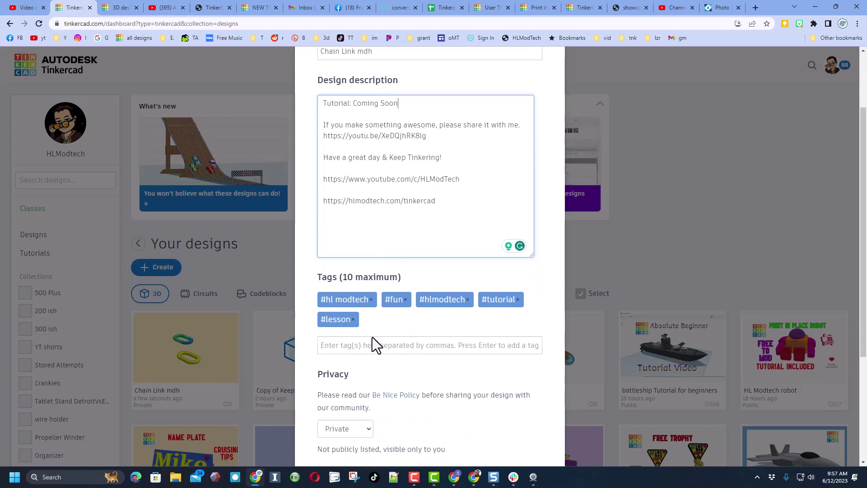
{"action": "left_click", "coordinate": [375, 345]}
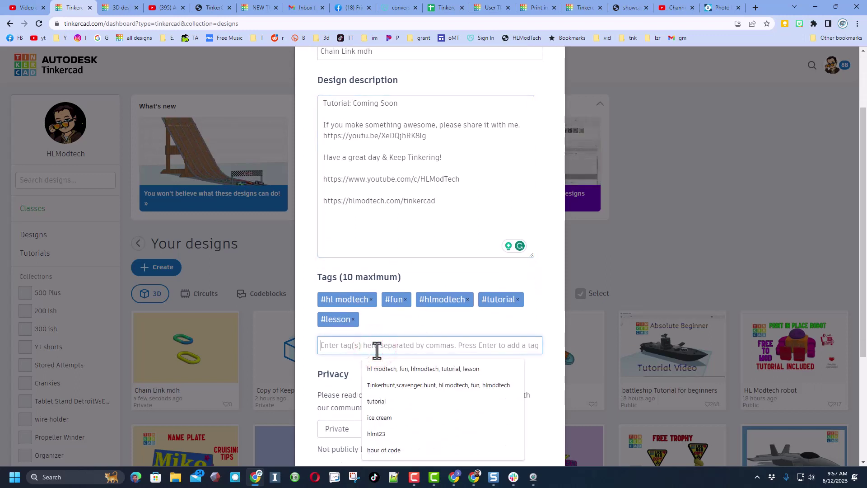
{"action": "type", "text": "chain link tutorial"}
{"action": "key", "text": "Return"}
{"action": "left_click", "coordinate": [345, 346]}
{"action": "type", "text": "hl"}
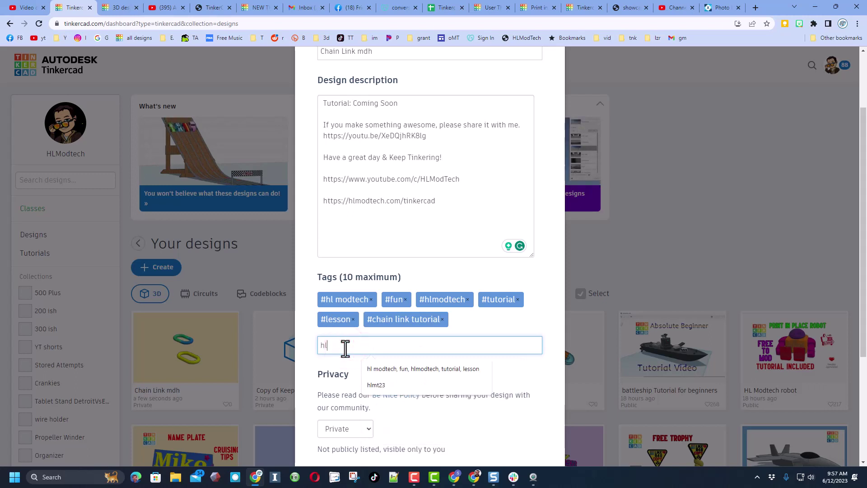
{"action": "type", "text": "mt23"}
{"action": "key", "text": "Return"}
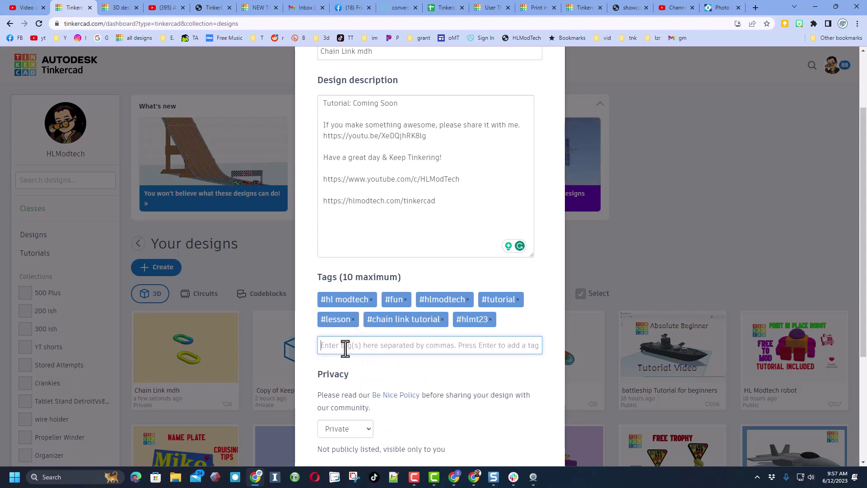
{"action": "left_click", "coordinate": [490, 320]}
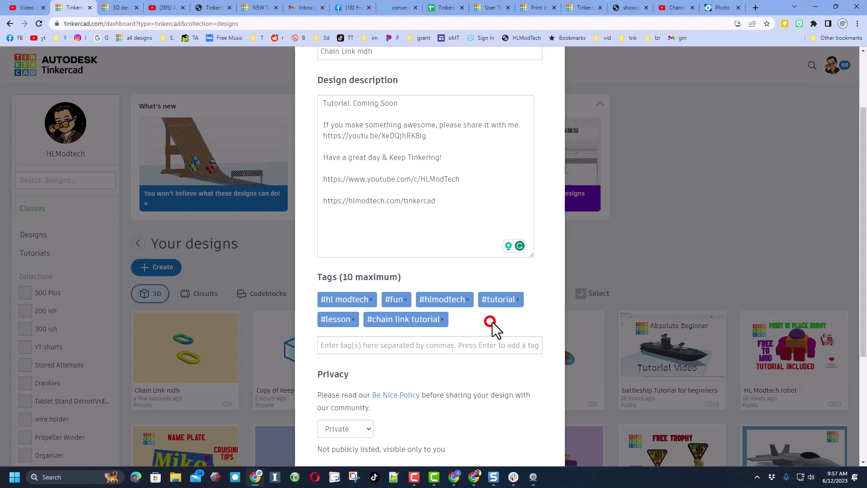
Make the design Public under the Attribution-NoDerivs 3.0 license and save the changes.
{"action": "scroll", "coordinate": [432, 373], "scroll_direction": "down", "scroll_amount": 3}
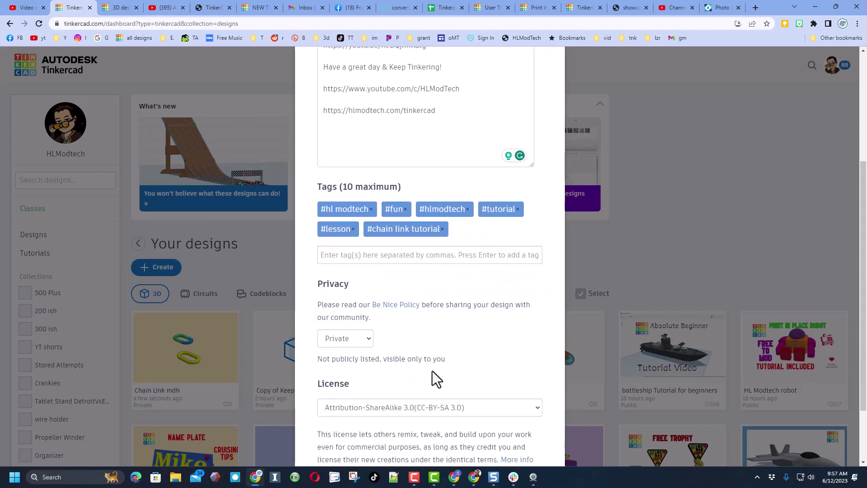
{"action": "left_click", "coordinate": [356, 293]}
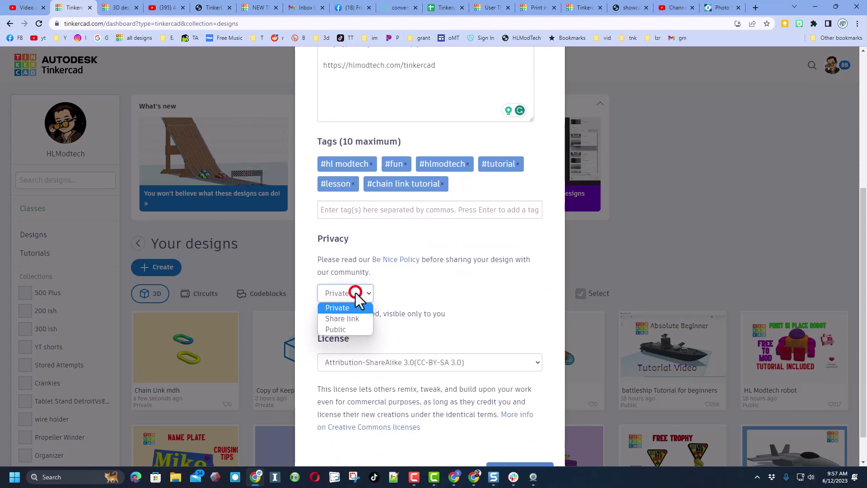
{"action": "left_click", "coordinate": [344, 331]}
{"action": "left_click", "coordinate": [446, 338]}
{"action": "left_click", "coordinate": [407, 367]}
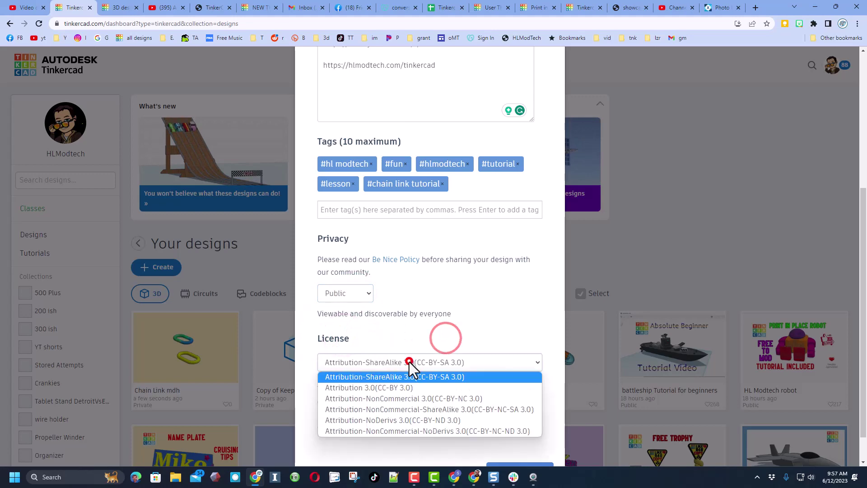
{"action": "left_click", "coordinate": [398, 421]}
{"action": "scroll", "coordinate": [411, 339], "scroll_direction": "up", "scroll_amount": 1}
{"action": "scroll", "coordinate": [406, 330], "scroll_direction": "up", "scroll_amount": 4}
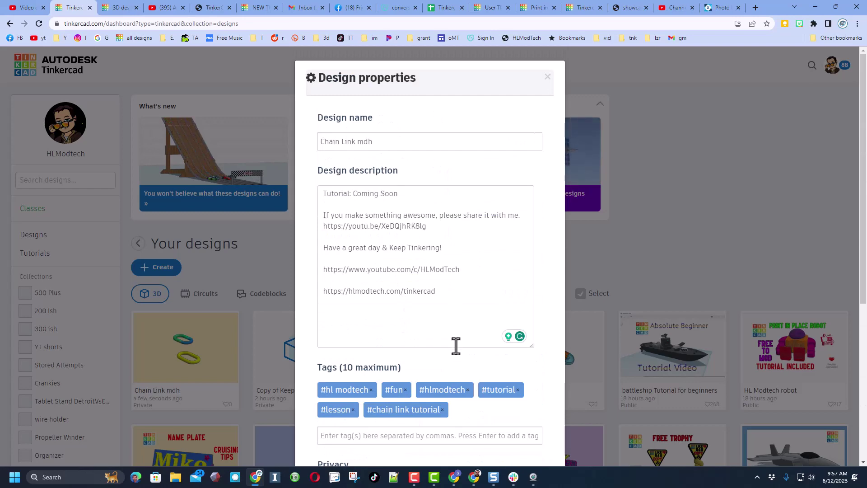
{"action": "scroll", "coordinate": [457, 348], "scroll_direction": "down", "scroll_amount": 6}
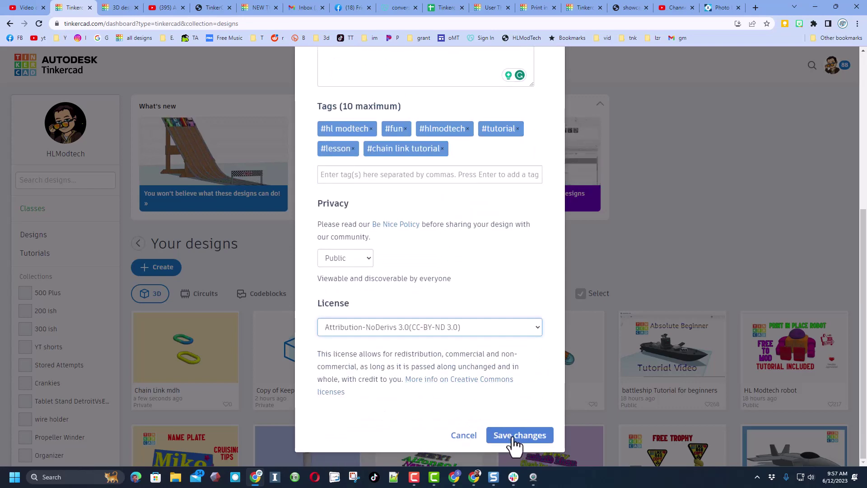
{"action": "left_click", "coordinate": [515, 436]}
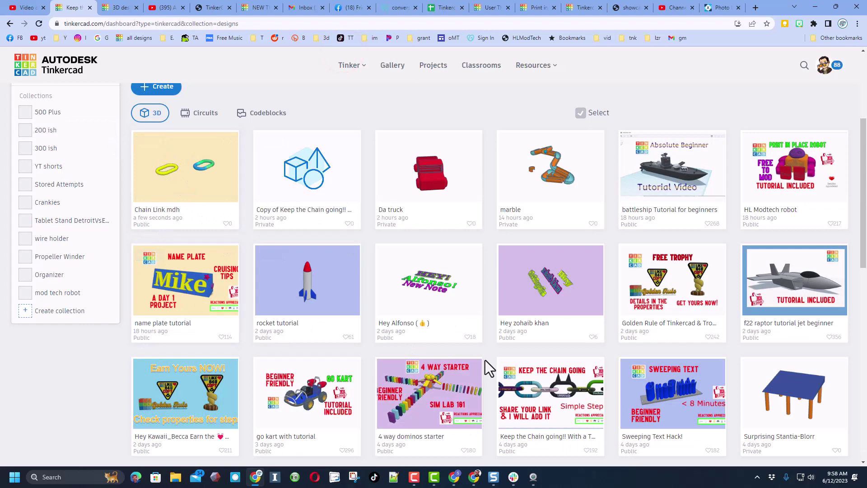
View the Keep the Chain going!! details, then open Chain Link mdh in the editor.
{"action": "left_click", "coordinate": [558, 391]}
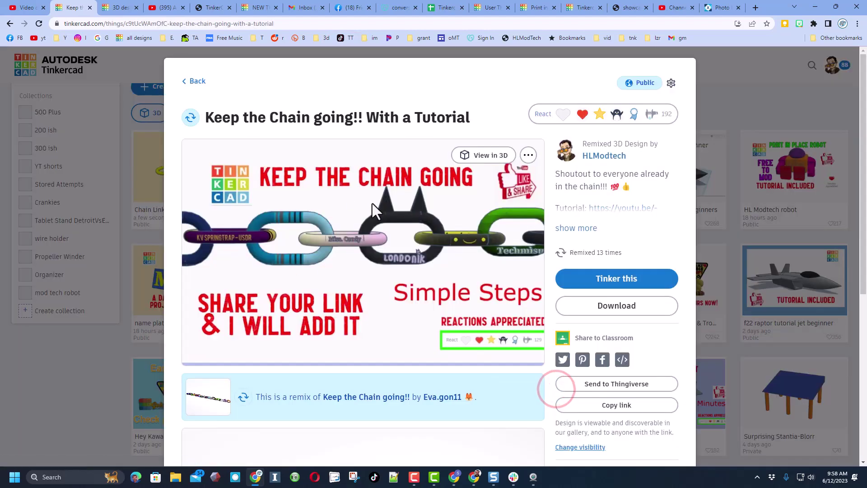
{"action": "left_click", "coordinate": [145, 181]}
{"action": "left_click", "coordinate": [146, 143]}
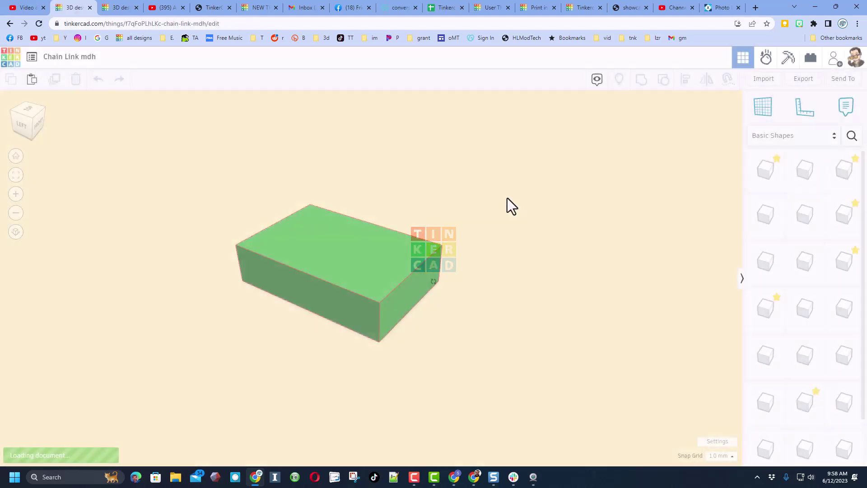
Add a 'This is the link' note on the green link.
{"action": "right_click_drag", "start_coordinate": [491, 211], "coordinate": [403, 242]}
{"action": "left_click", "coordinate": [846, 109]}
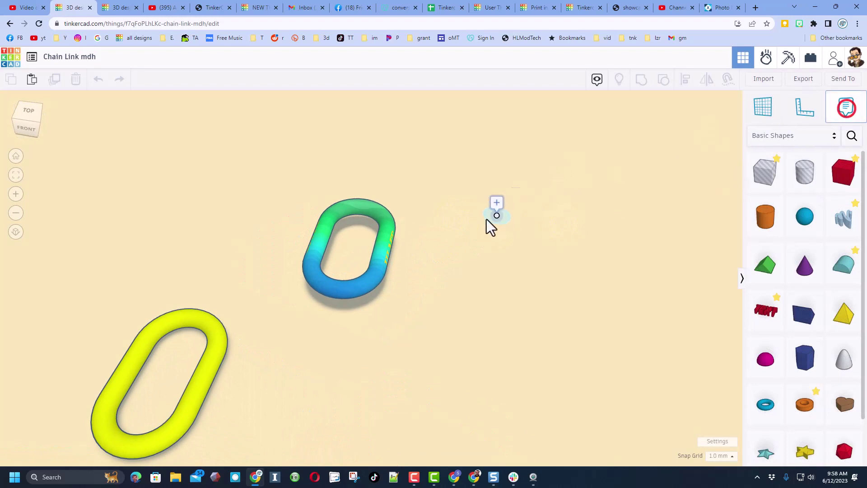
{"action": "left_click", "coordinate": [379, 212]}
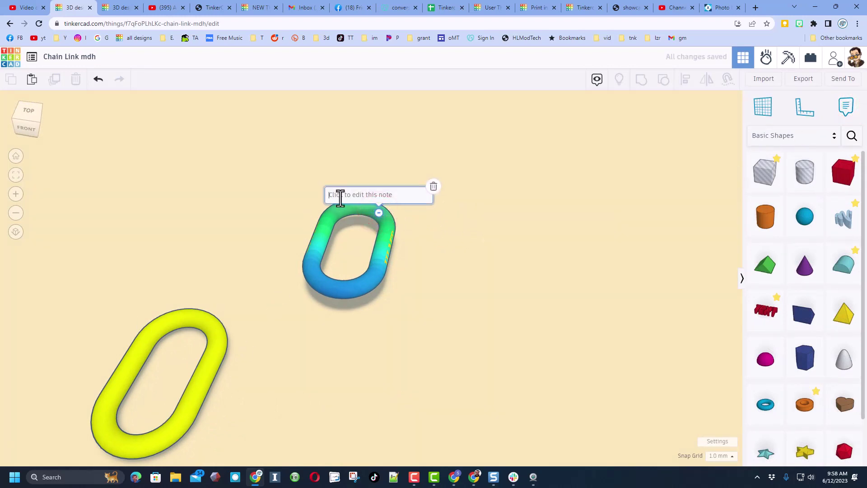
{"action": "type", "text": "This is the link"}
{"action": "left_click", "coordinate": [528, 207]}
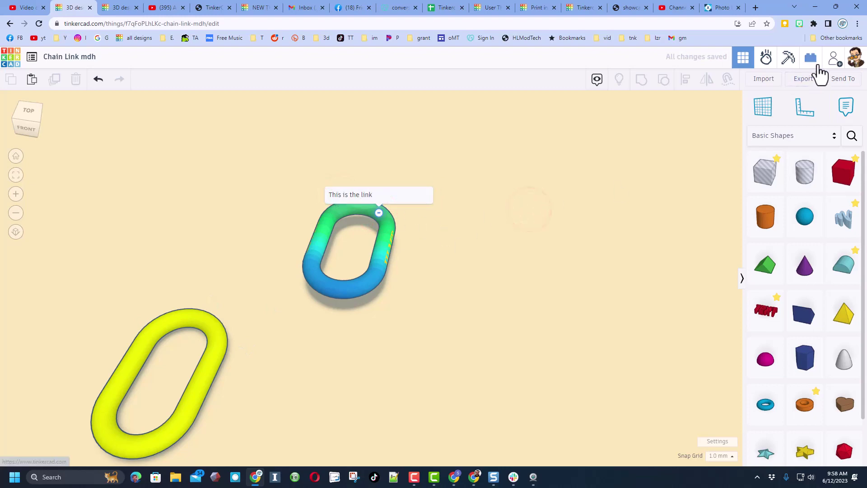
Generate and copy a new collaboration share link, then return to the dashboard.
{"action": "left_click", "coordinate": [834, 58]}
{"action": "left_click", "coordinate": [446, 293]}
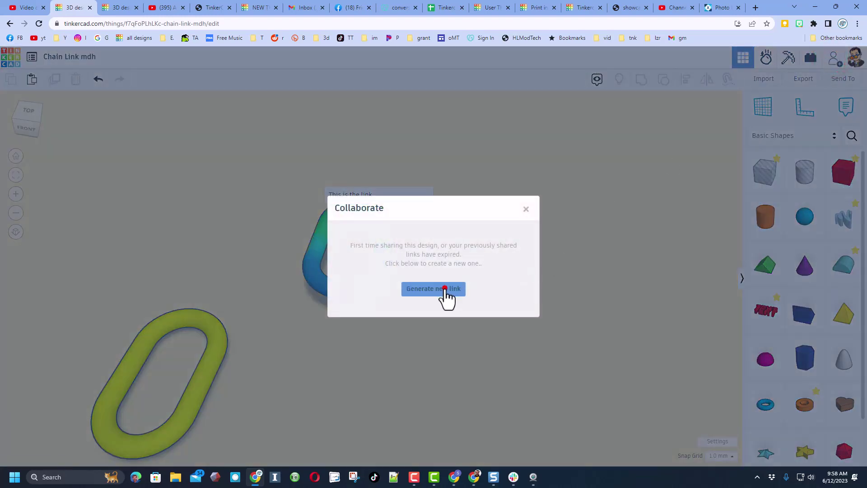
{"action": "left_click", "coordinate": [447, 261]}
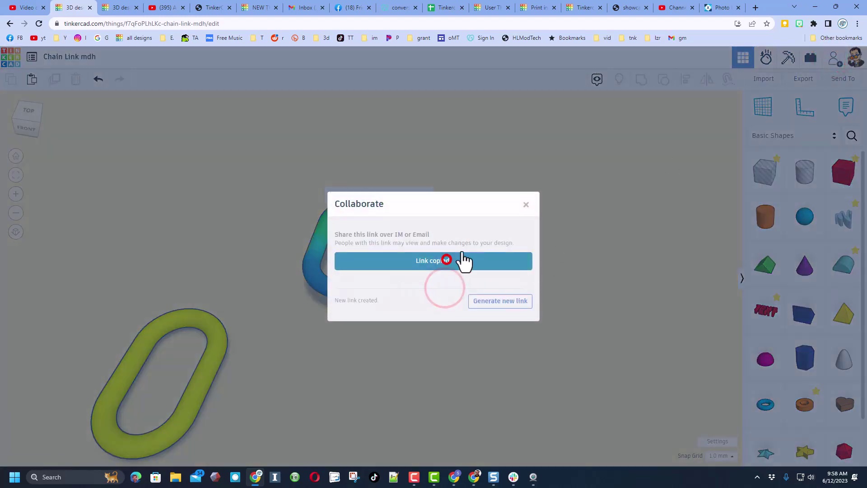
{"action": "left_click", "coordinate": [525, 203]}
{"action": "left_click", "coordinate": [10, 57]}
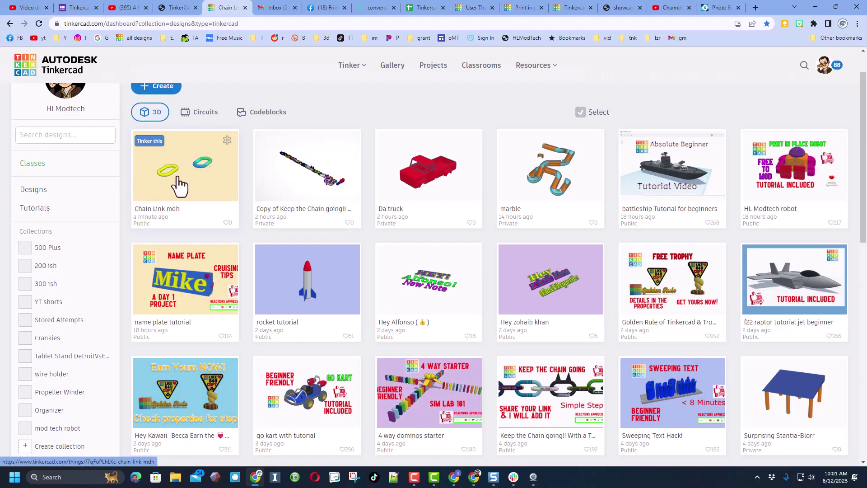
Open Chain Link mdh's details and follow its description link to the chain project page.
{"action": "left_click", "coordinate": [185, 174]}
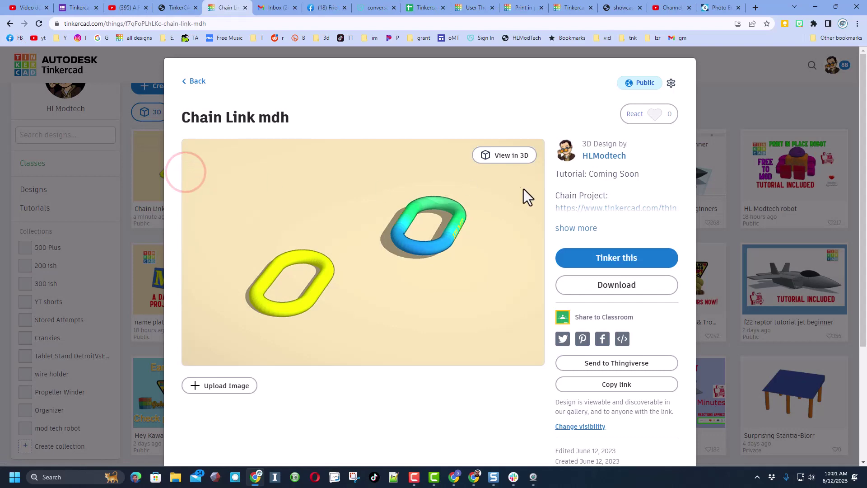
{"action": "left_click", "coordinate": [574, 226]}
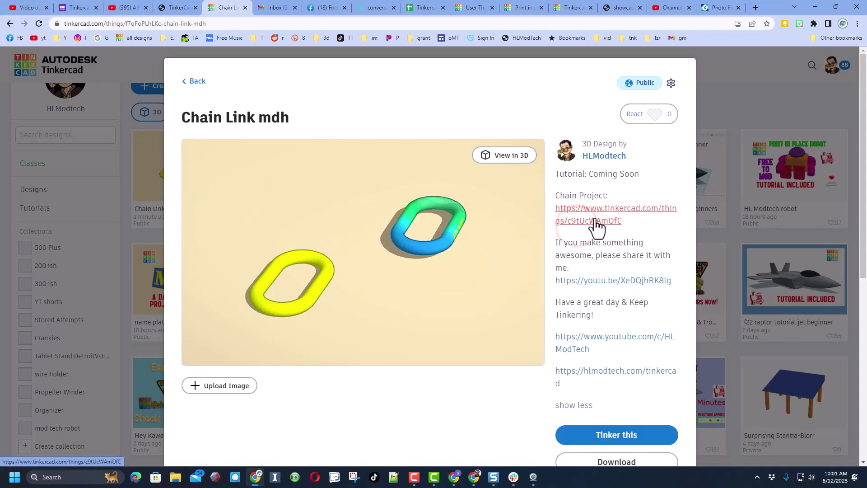
{"action": "left_click", "coordinate": [589, 212]}
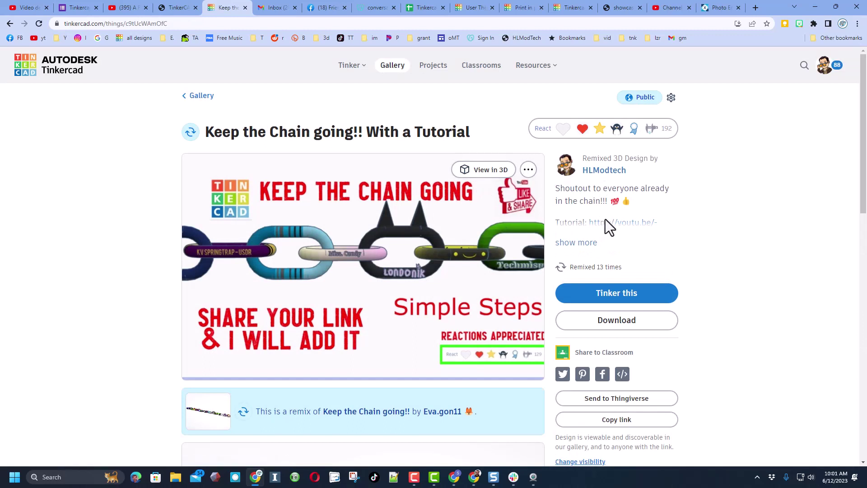
Expand the chain project's description and open its forms.gle share form link.
{"action": "left_click", "coordinate": [541, 129]}
{"action": "left_click", "coordinate": [724, 168]}
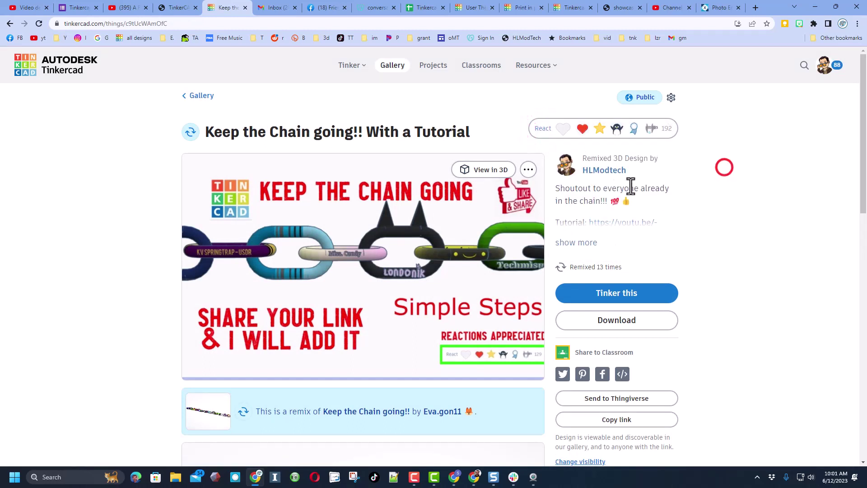
{"action": "left_click", "coordinate": [575, 243]}
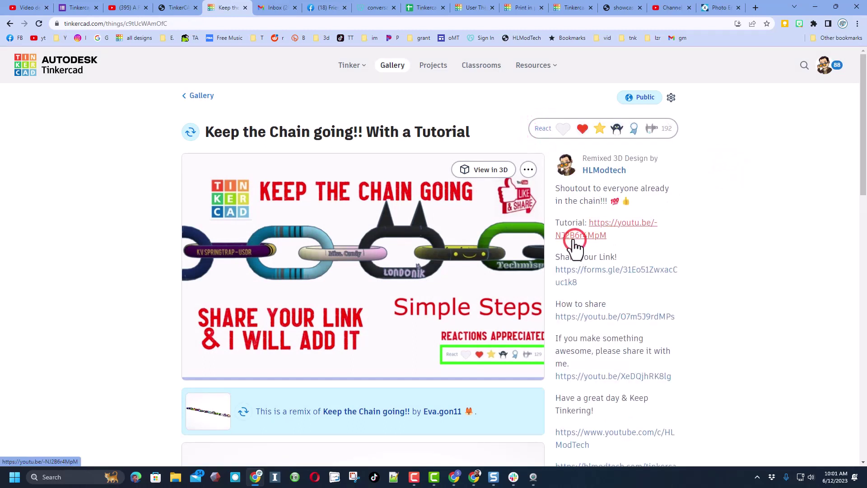
{"action": "left_click", "coordinate": [600, 270]}
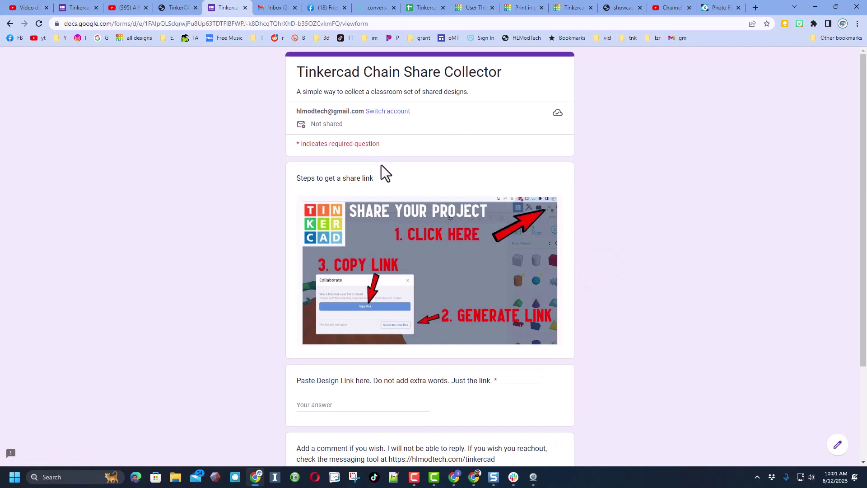
Paste the copied design link into the form's design link answer, then go to the comment answer.
{"action": "scroll", "coordinate": [397, 199], "scroll_direction": "down", "scroll_amount": 3}
{"action": "left_click", "coordinate": [351, 282]}
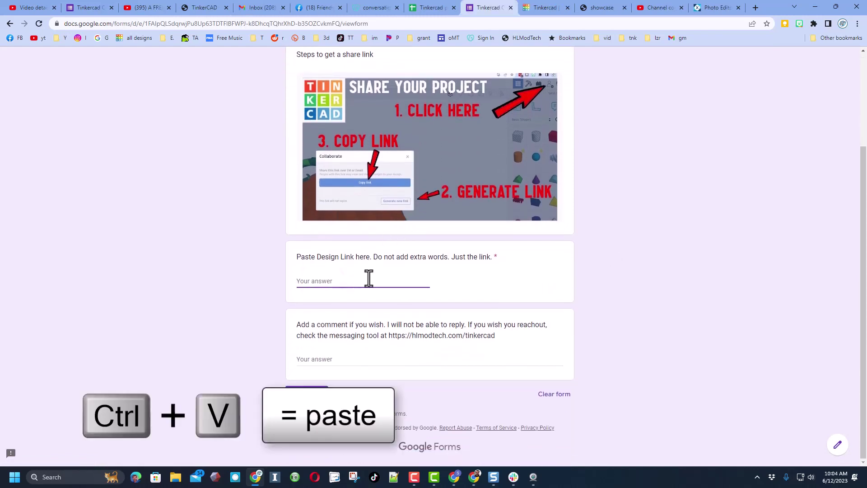
{"action": "key", "text": "ctrl+v"}
{"action": "left_click", "coordinate": [329, 359]}
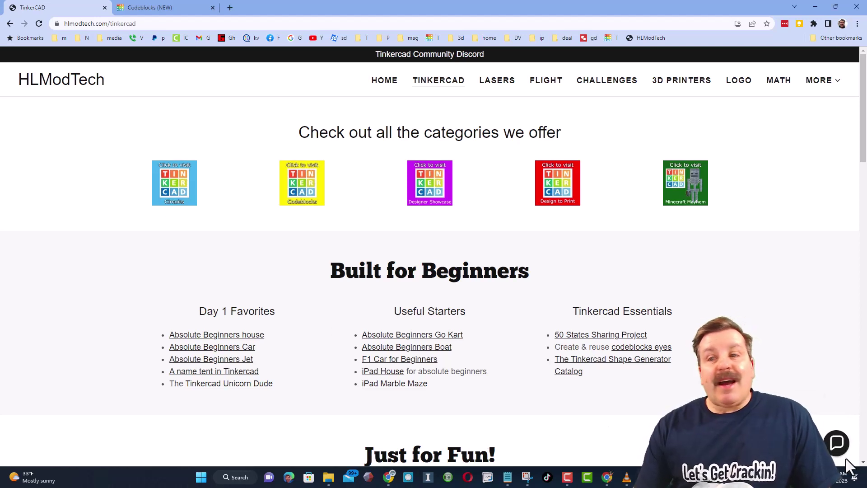
Open the Tinkercad Community Discord invite from the banner at the top of the HLModTech page.
{"action": "left_click", "coordinate": [840, 438]}
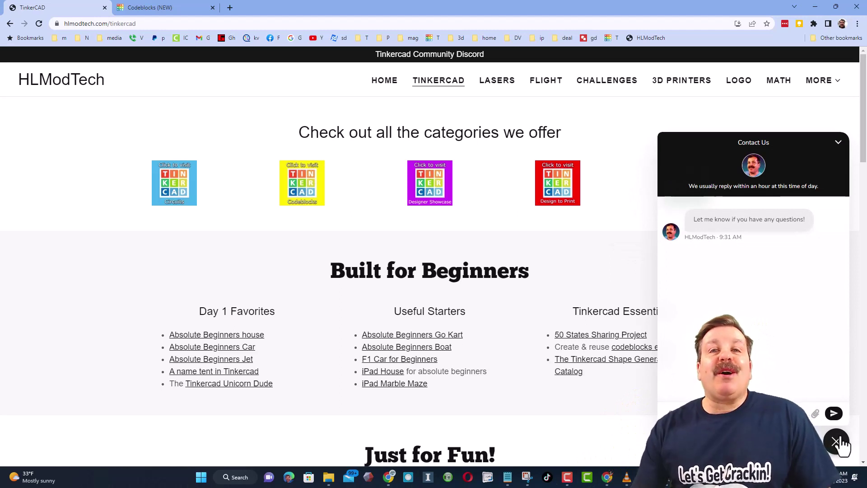
{"action": "left_click", "coordinate": [837, 441]}
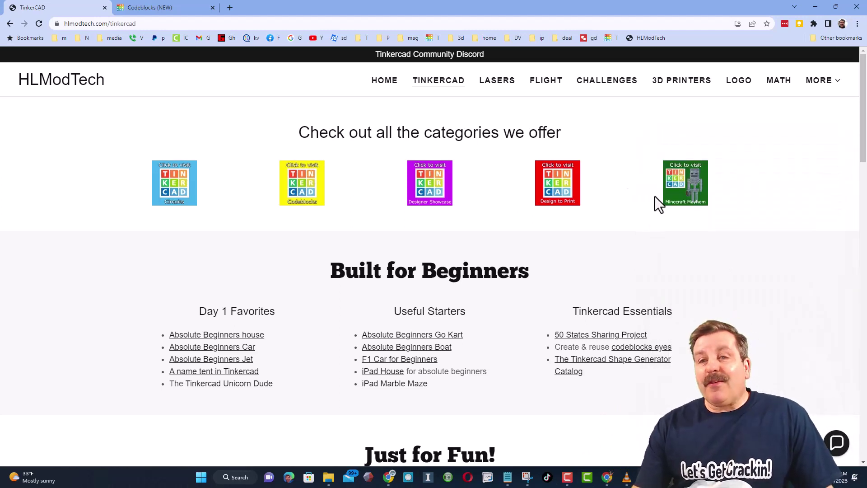
{"action": "left_click", "coordinate": [437, 61]}
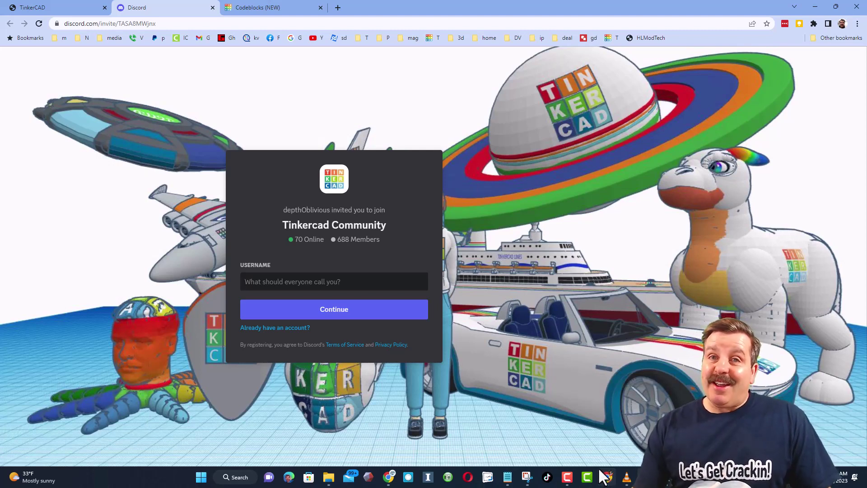
Return to the HLModTech TinkerCAD browser tab.
{"action": "left_click", "coordinate": [95, 8]}
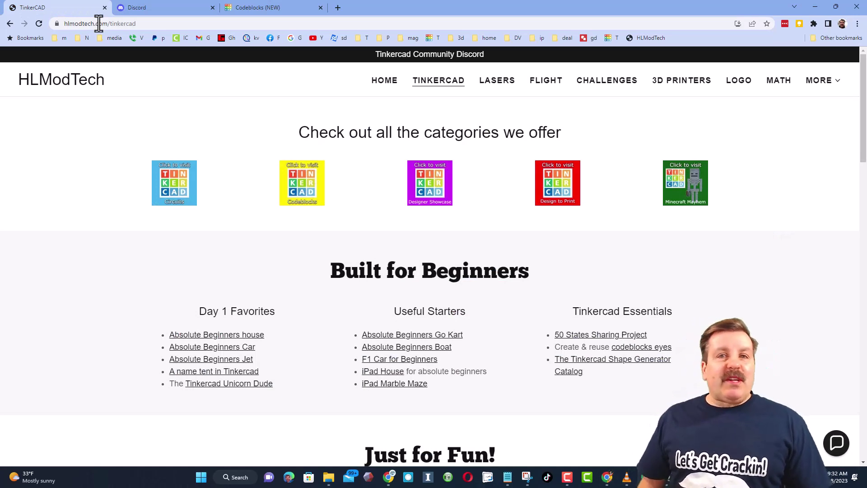